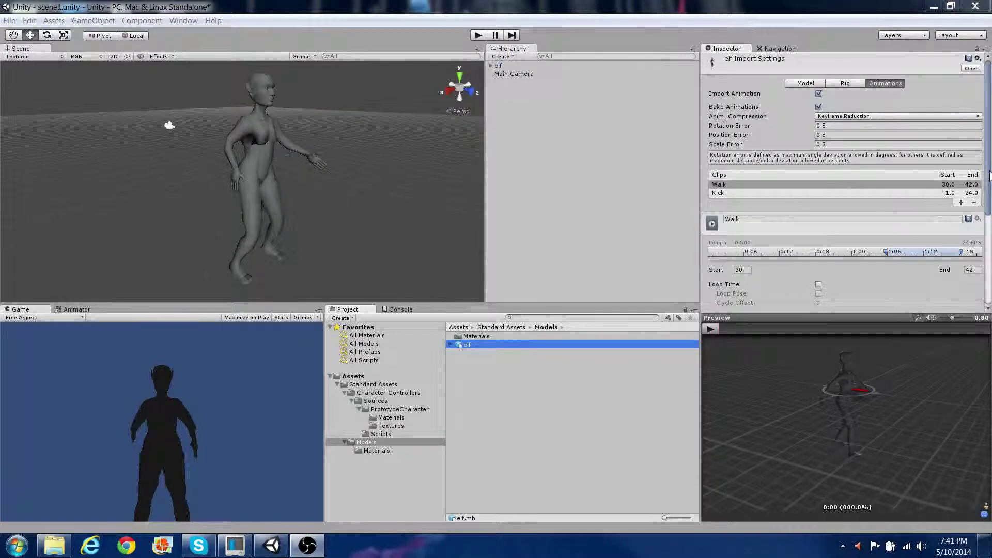
Step: Play the Walk clip in the animation preview and stop it again
left_click_drag(988, 176, 988, 213)
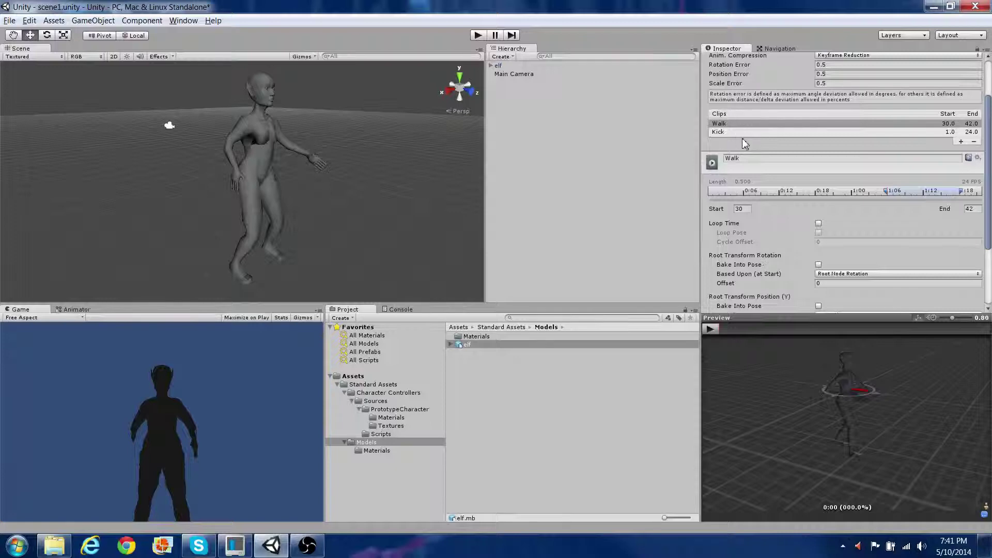
left_click(712, 328)
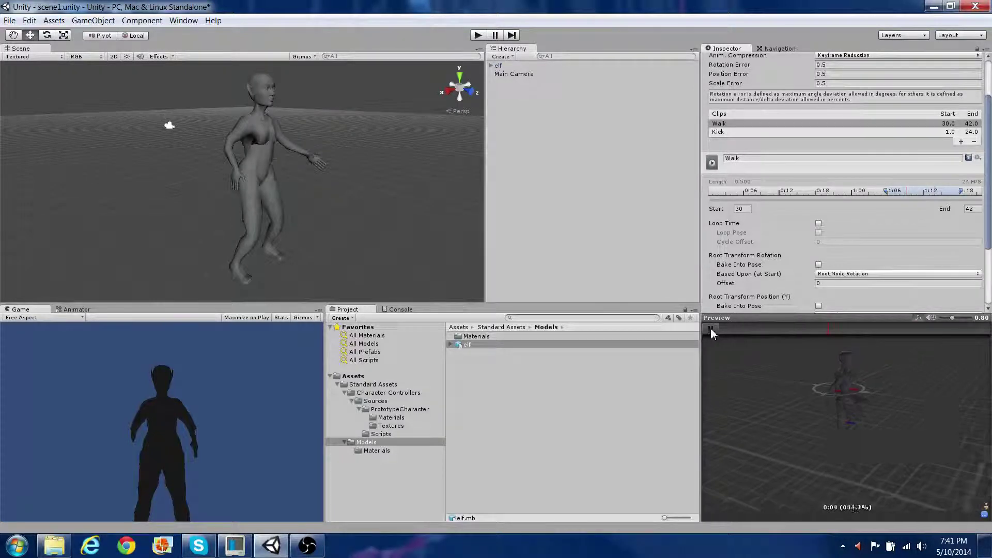
left_click(710, 328)
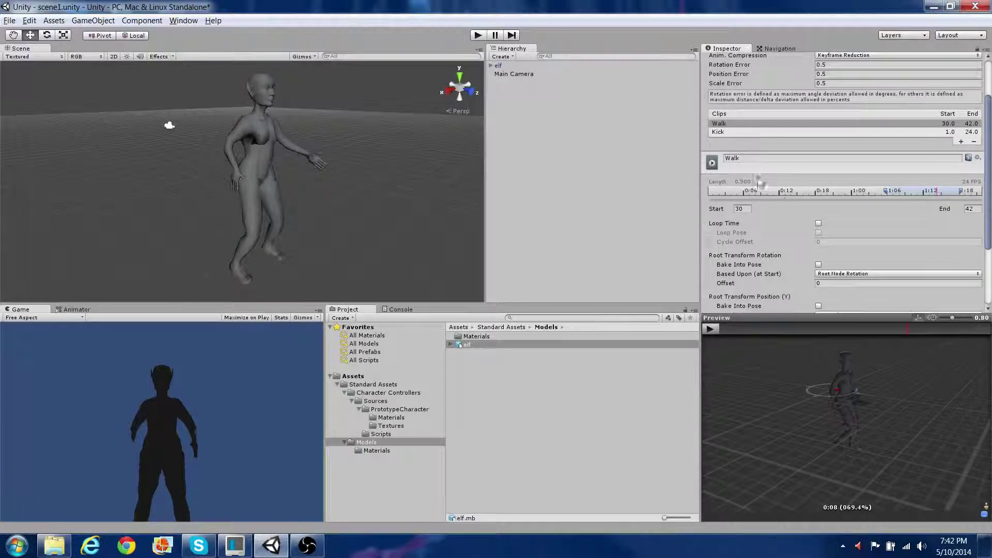
Step: Enable Loop Time and Loop Pose for the Walk clip
left_click(817, 224)
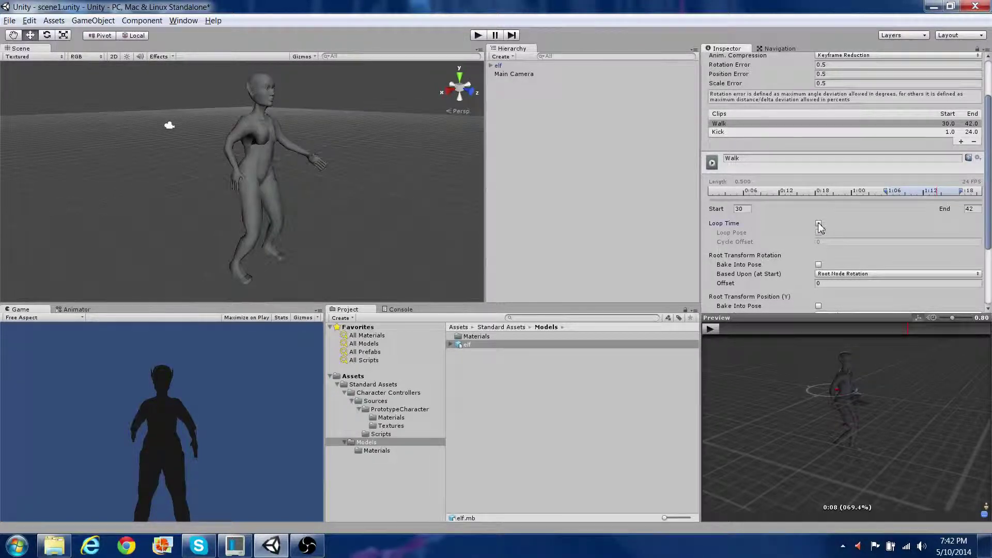
left_click(818, 224)
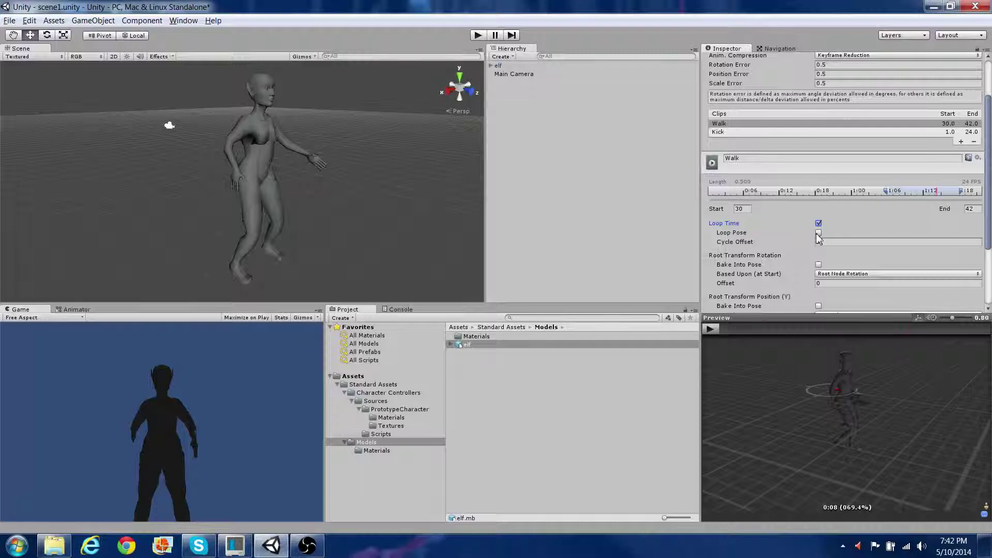
left_click(819, 233)
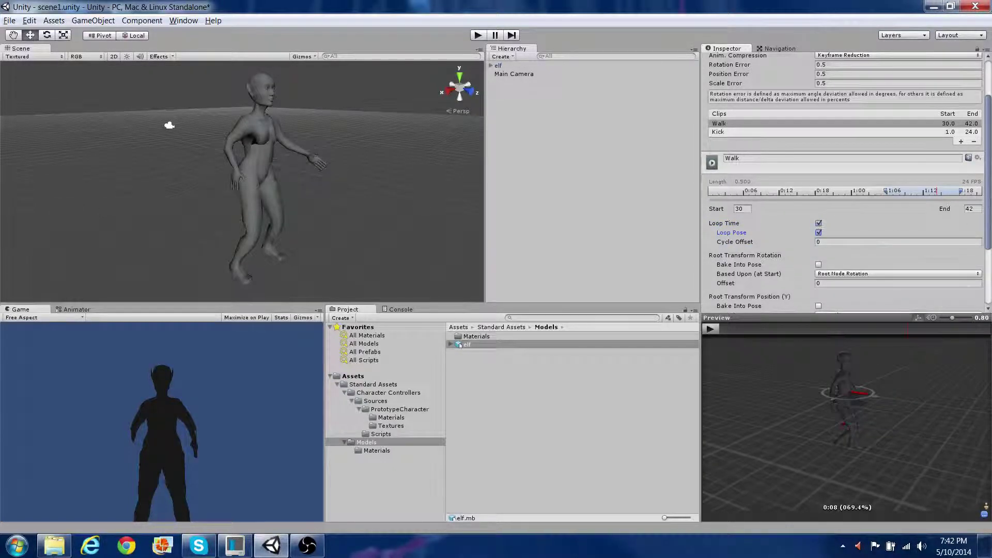
Step: Enable Bake Into Pose for the Walk clip's Root Transform Rotation and Root Transform Position (Y)
scroll(989, 206, "down", 3)
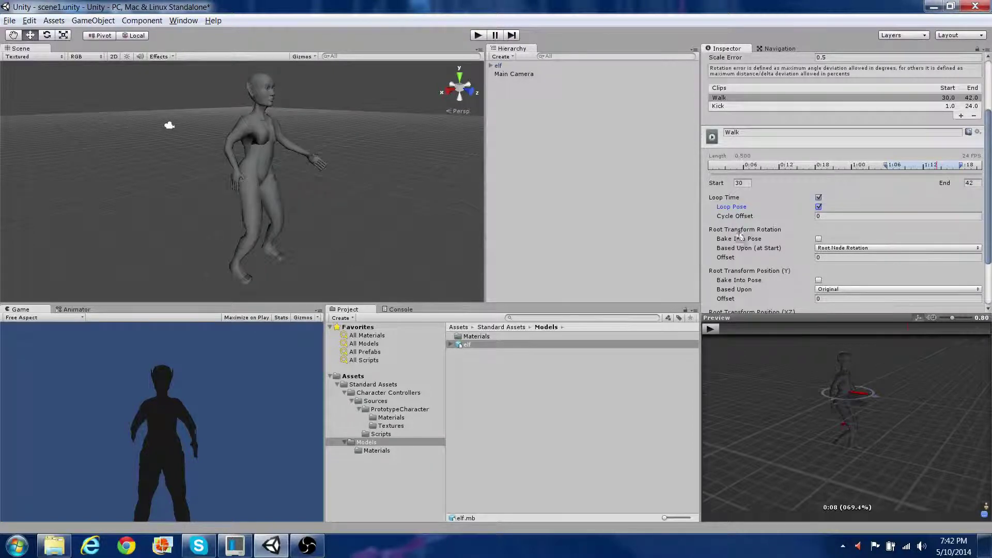
left_click(818, 239)
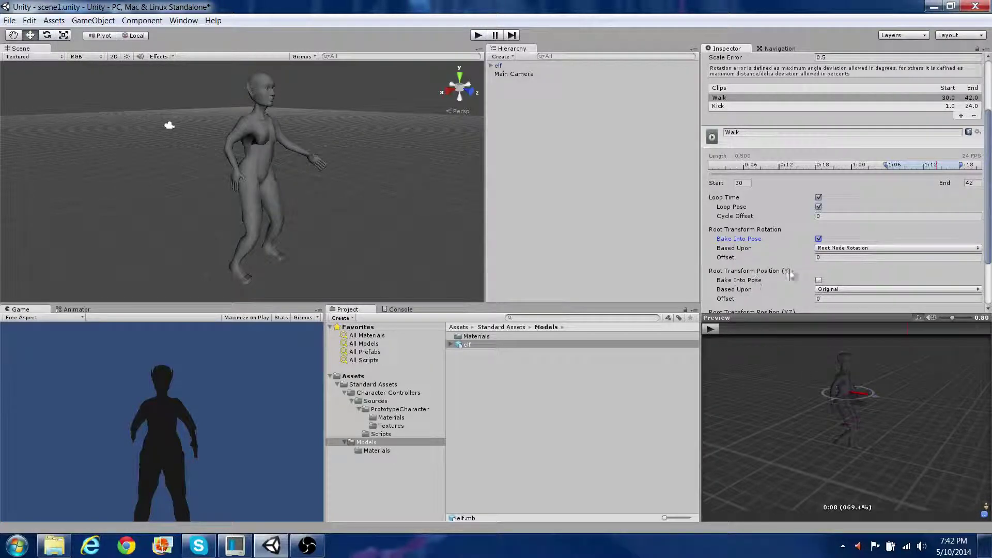
left_click(818, 281)
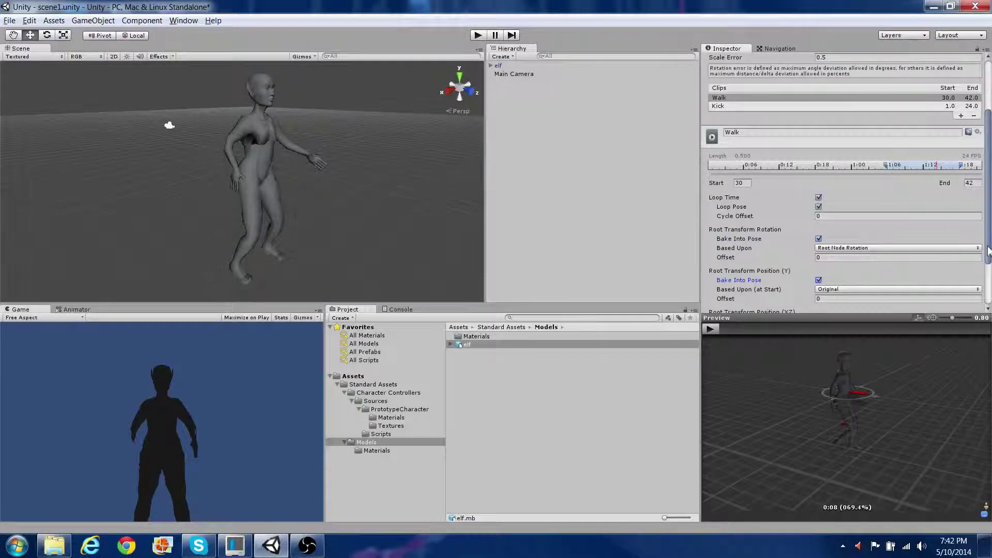
Step: For the Kick clip, enable Bake Into Pose for Root Transform Rotation, Position (Y) and Position (XZ)
scroll(988, 255, "down", 3)
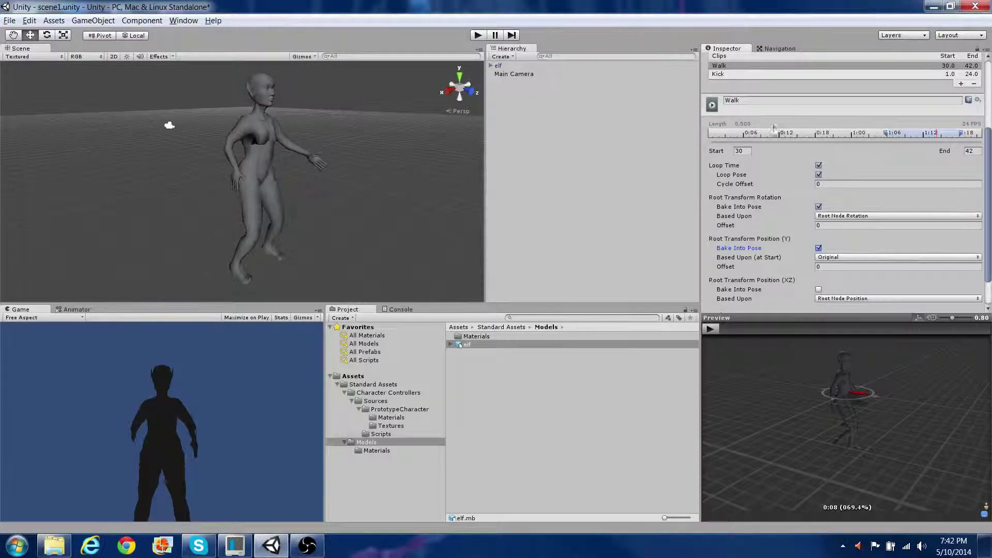
left_click(722, 77)
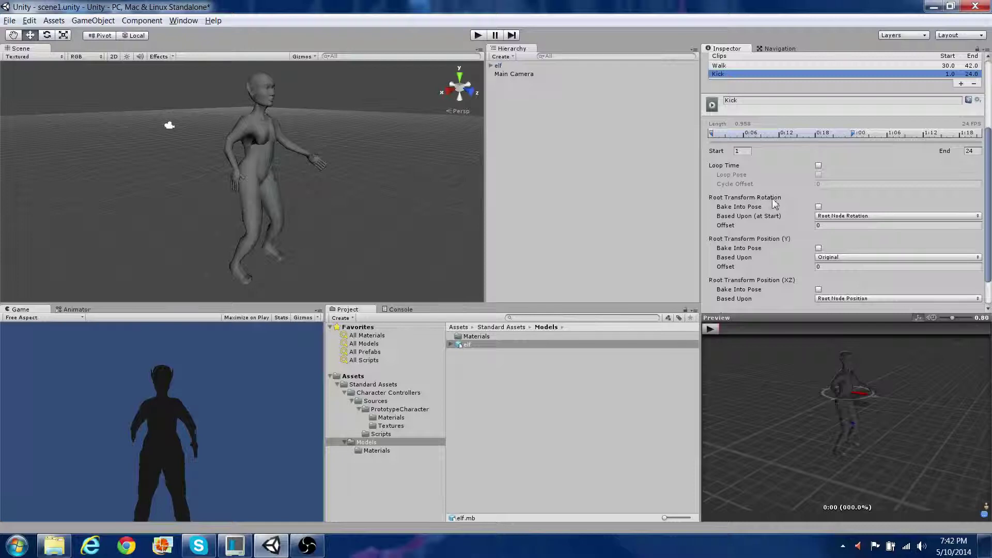
left_click(819, 207)
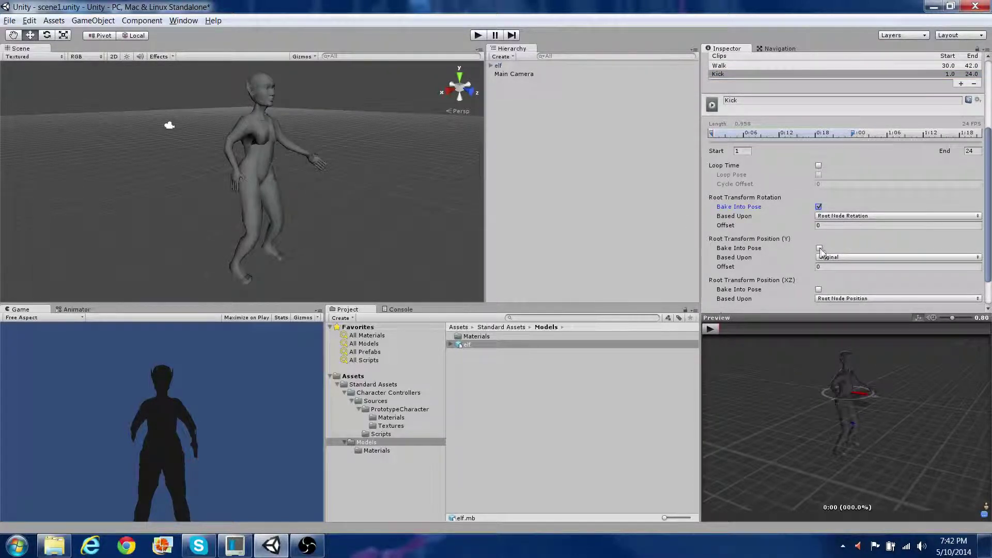
left_click(818, 248)
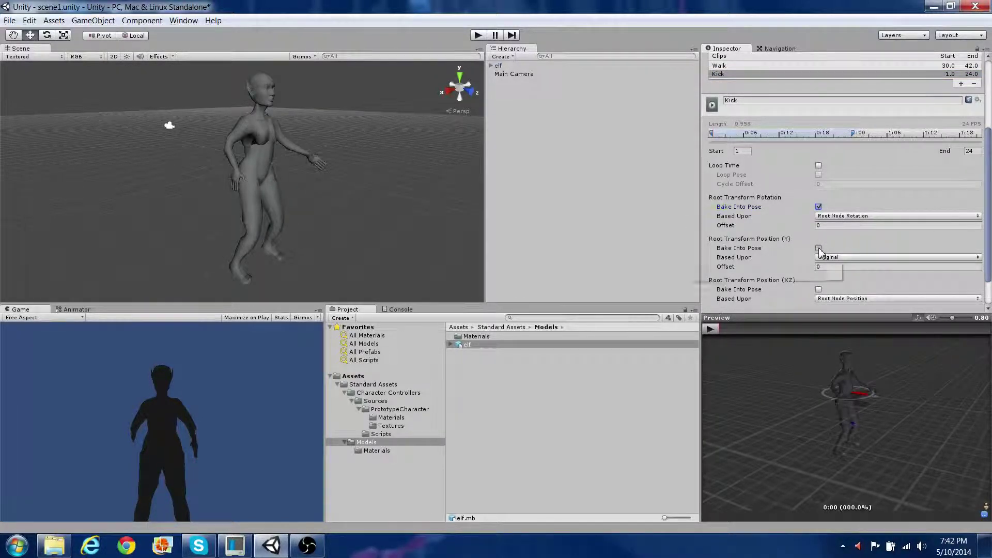
left_click(819, 290)
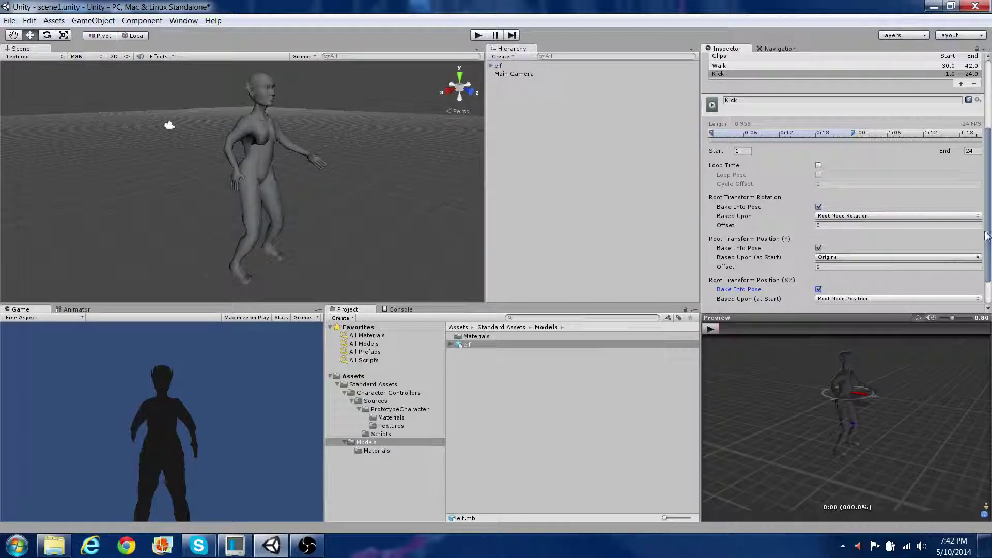
Step: Return to the Walk clip and play its looping animation in the preview, then stop it
scroll(987, 236, "down", 2)
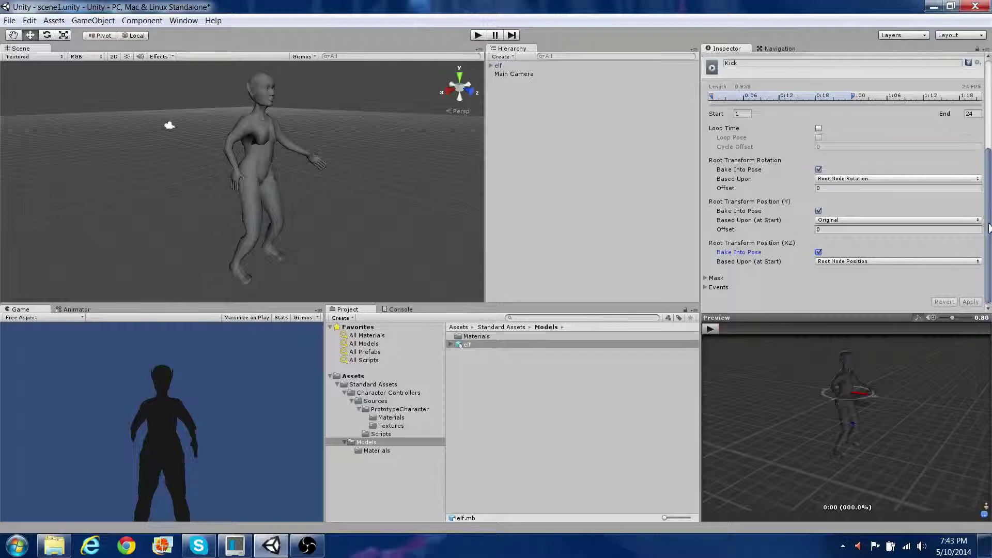
left_click_drag(988, 227, 989, 223)
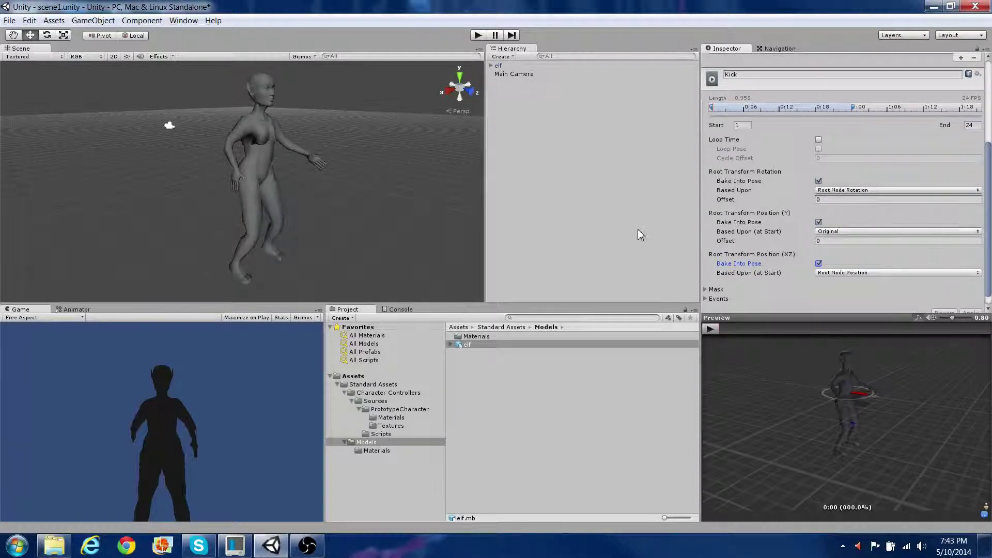
scroll(787, 223, "up", 5)
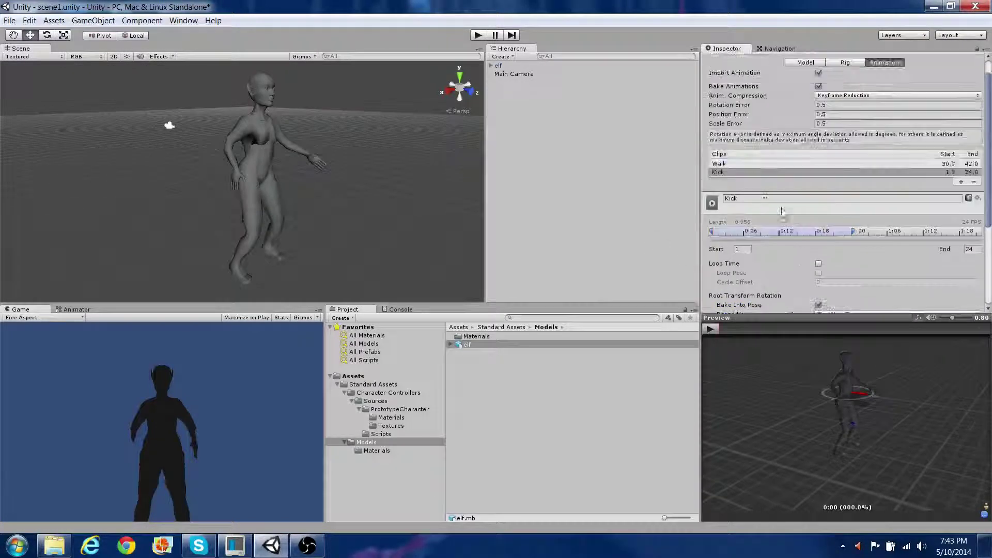
left_click(723, 164)
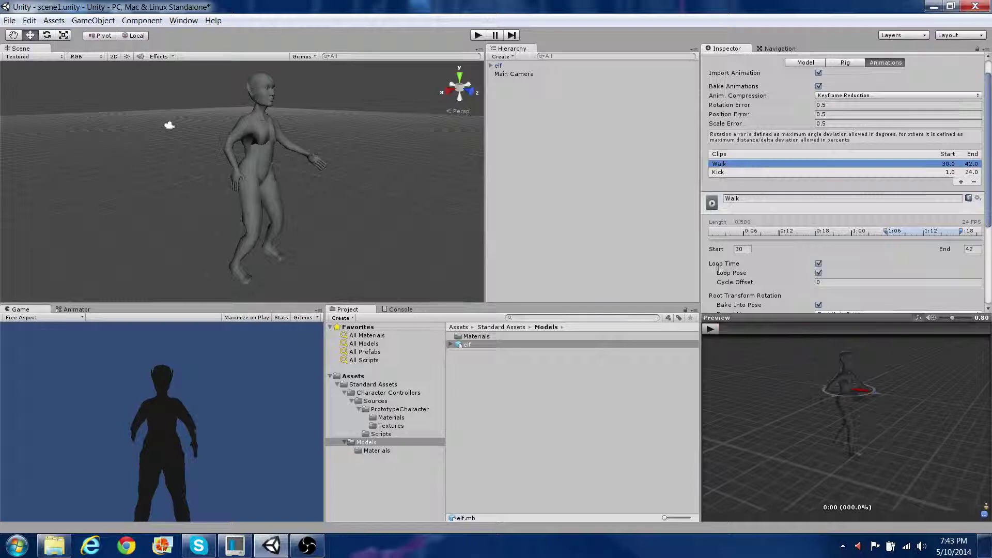
left_click(711, 329)
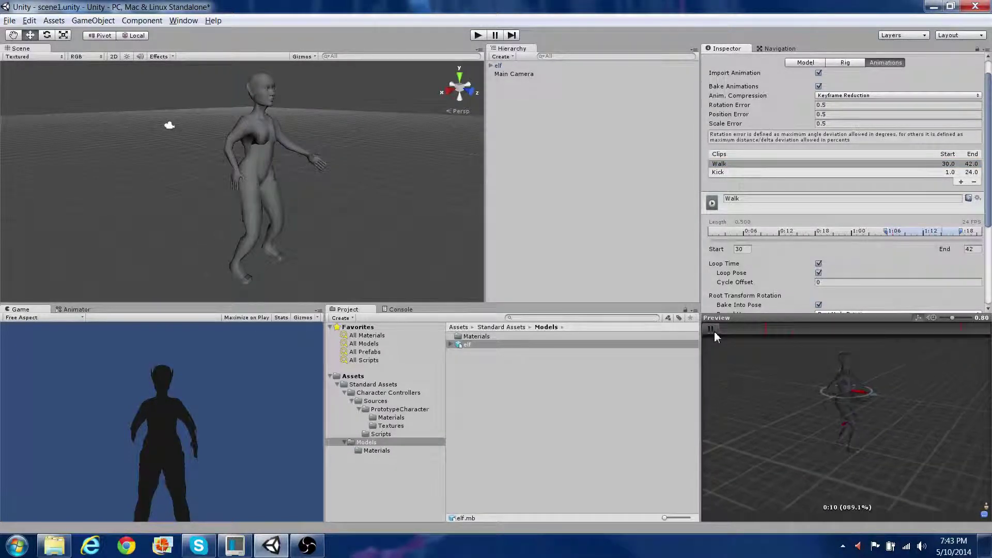
left_click(713, 330)
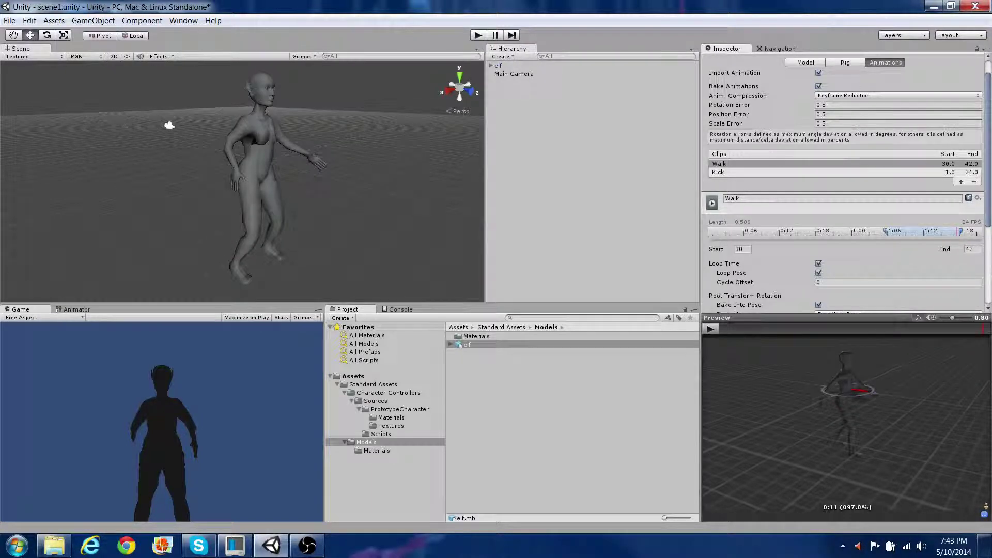
Step: Set the elf model's rig animation type to Humanoid
scroll(823, 216, "down", 5)
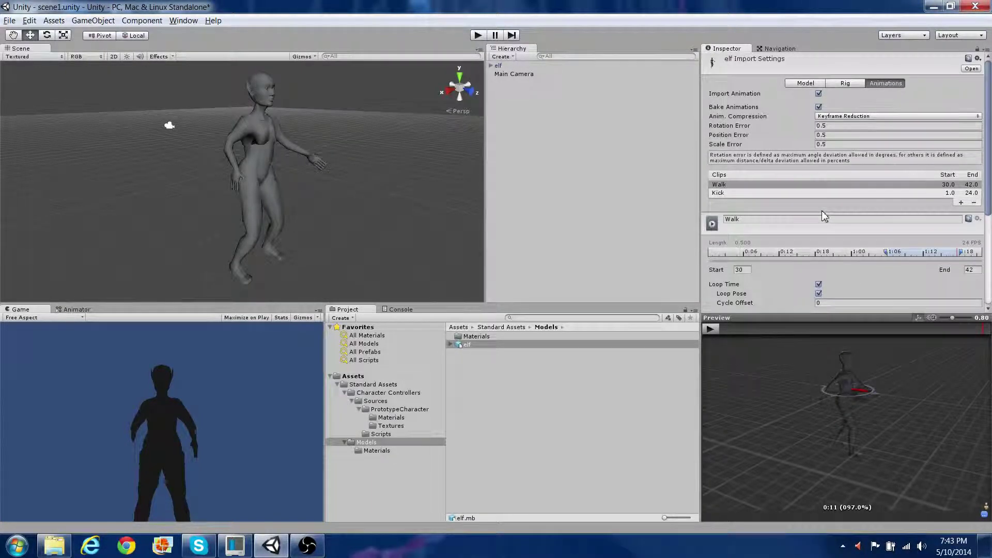
scroll(823, 216, "up", 6)
left_click(845, 84)
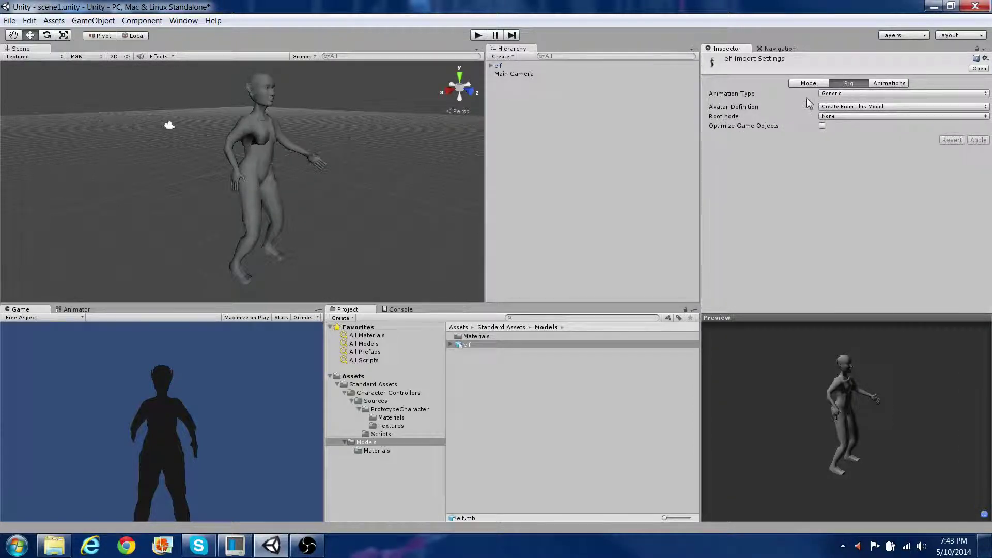
left_click(984, 94)
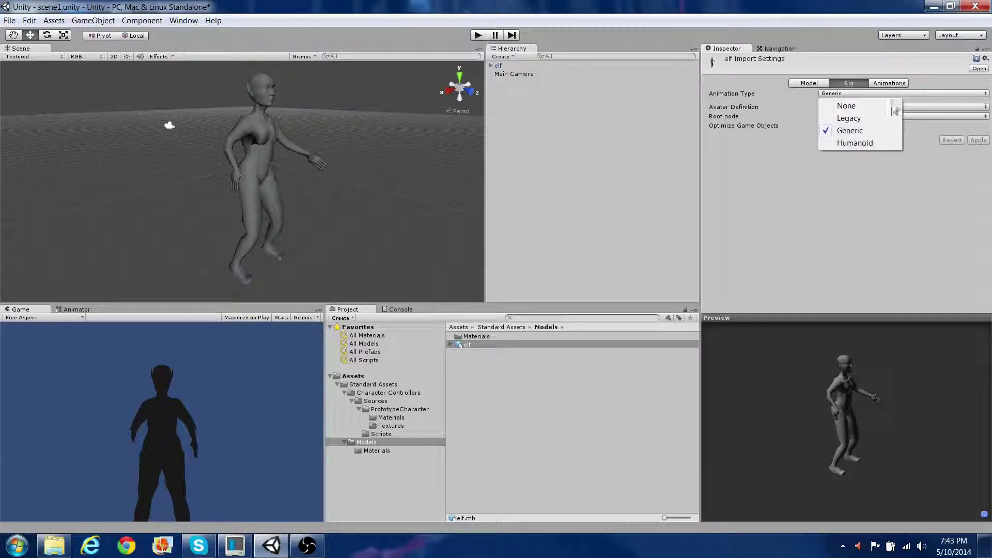
left_click(869, 145)
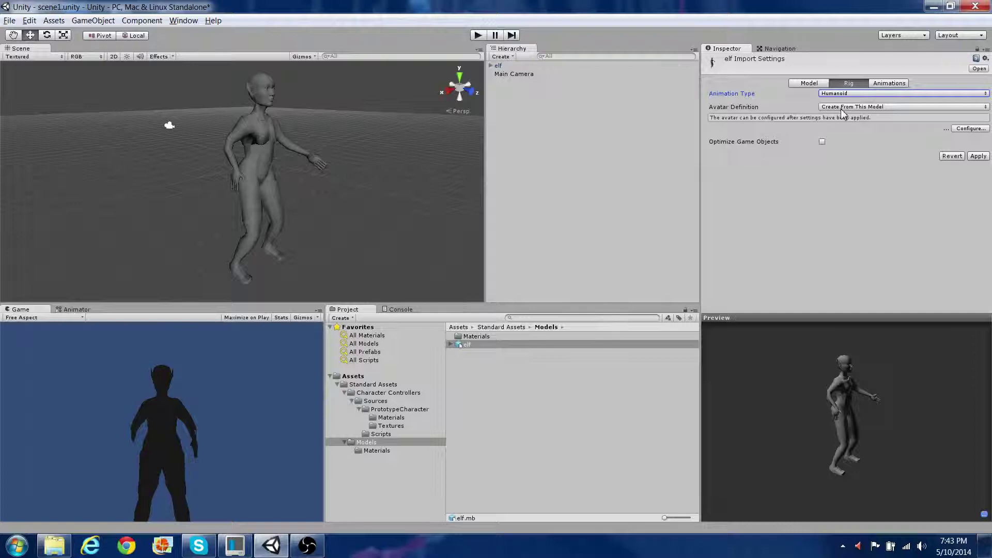
Step: Open the elf's avatar configuration, saving the scene changes and applying the pending import settings
left_click(971, 128)
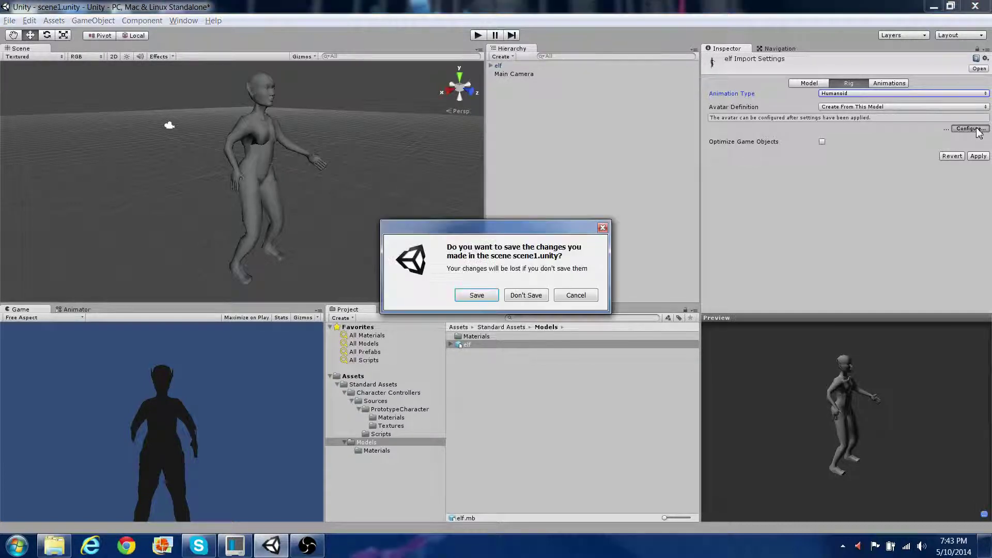
left_click(484, 300)
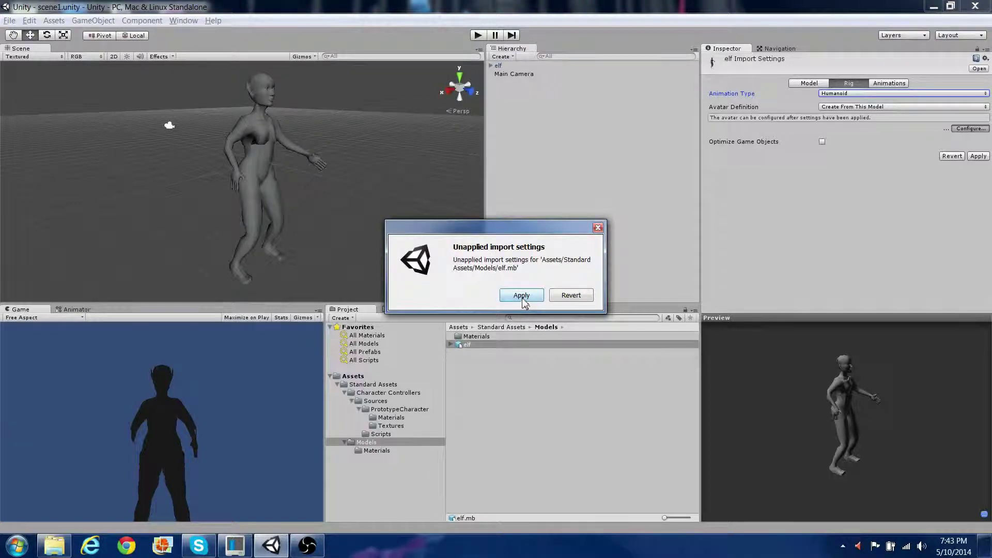
left_click(521, 295)
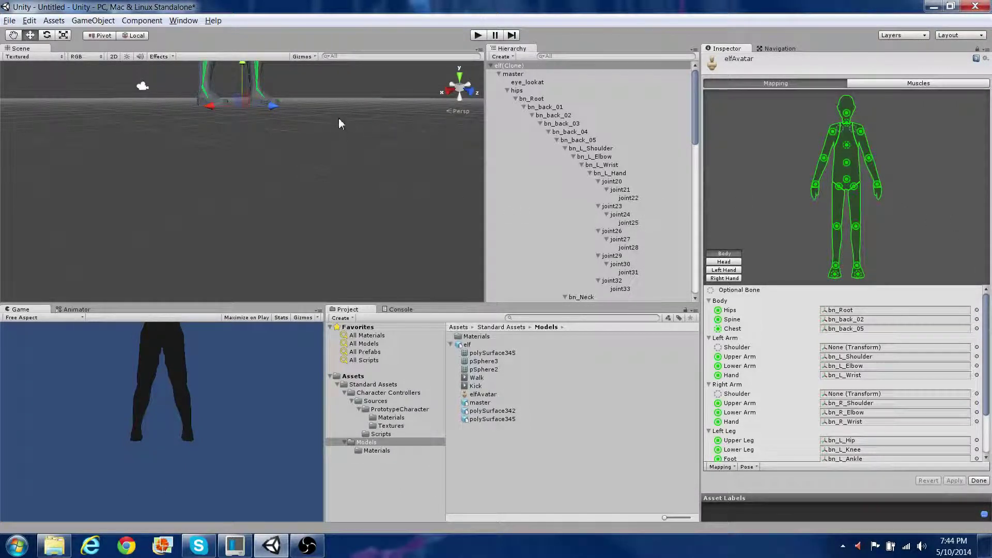
Step: Examine the elf skeleton and its avatar mapping by selecting bn_back_01 and the left shoulder, elbow, wrist and hand bones
middle_click_drag(338, 125, 331, 260)
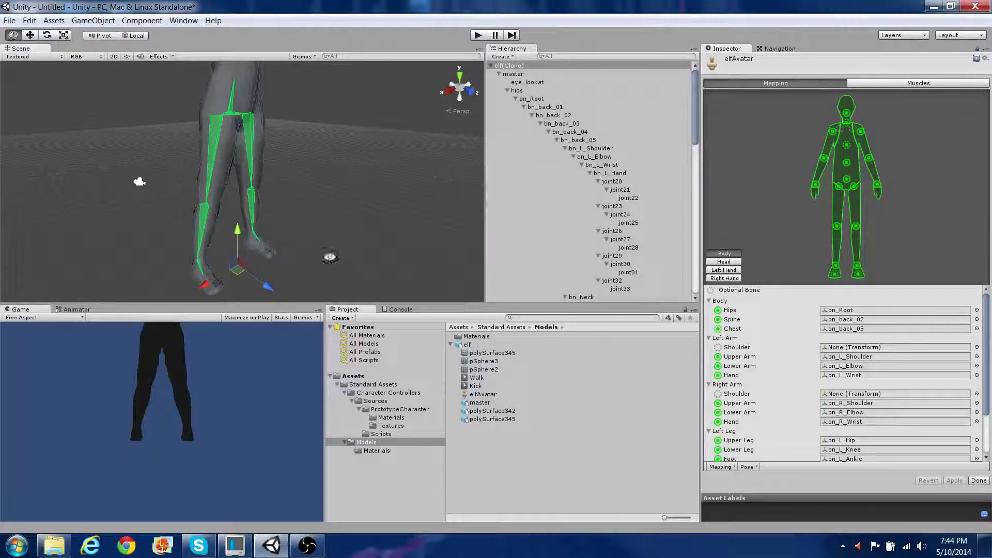
middle_click_drag(321, 172, 316, 232)
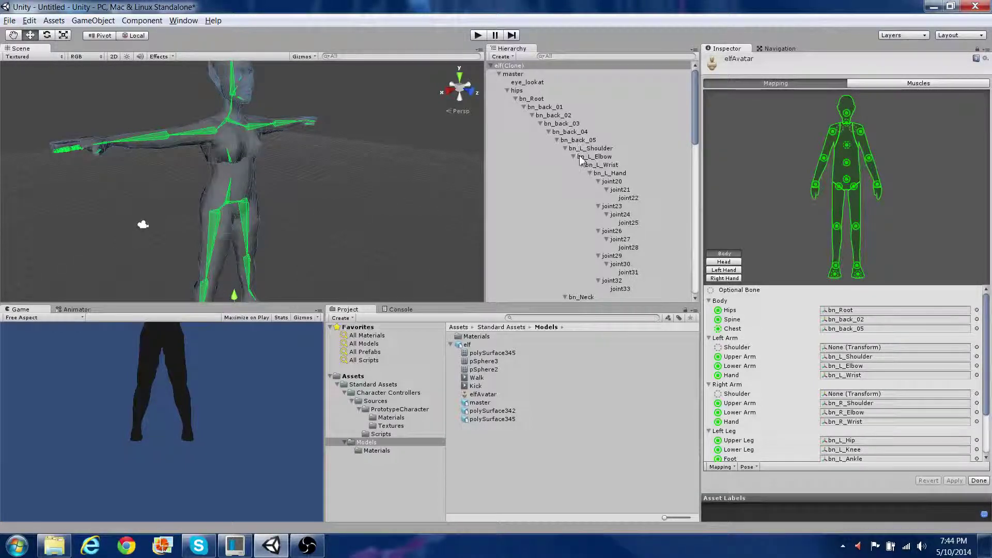
left_click(531, 102)
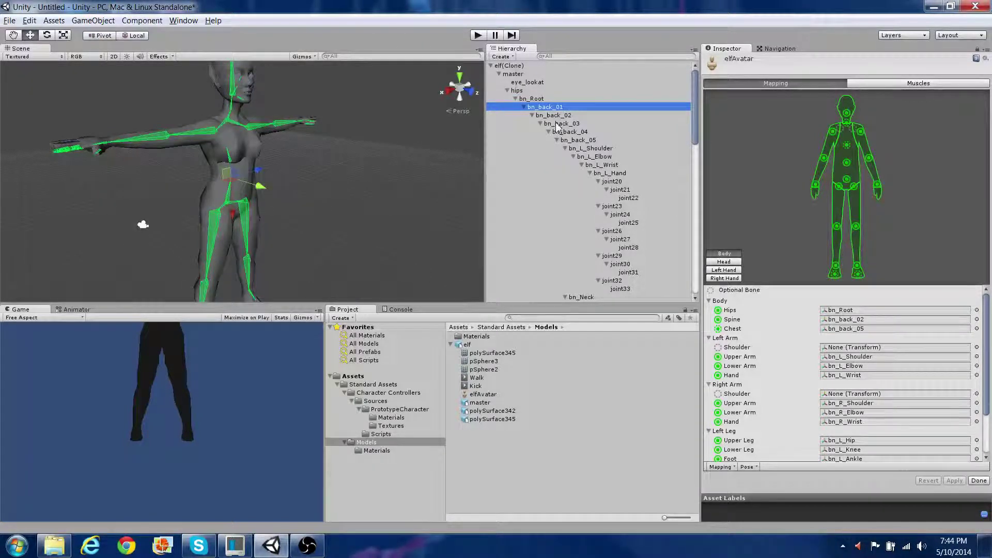
left_click(590, 149)
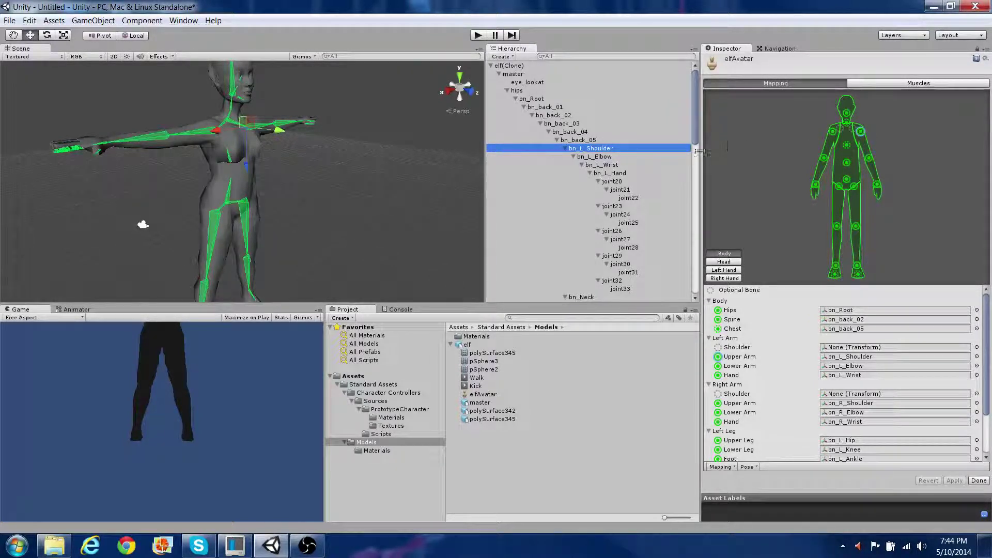
left_click(602, 157)
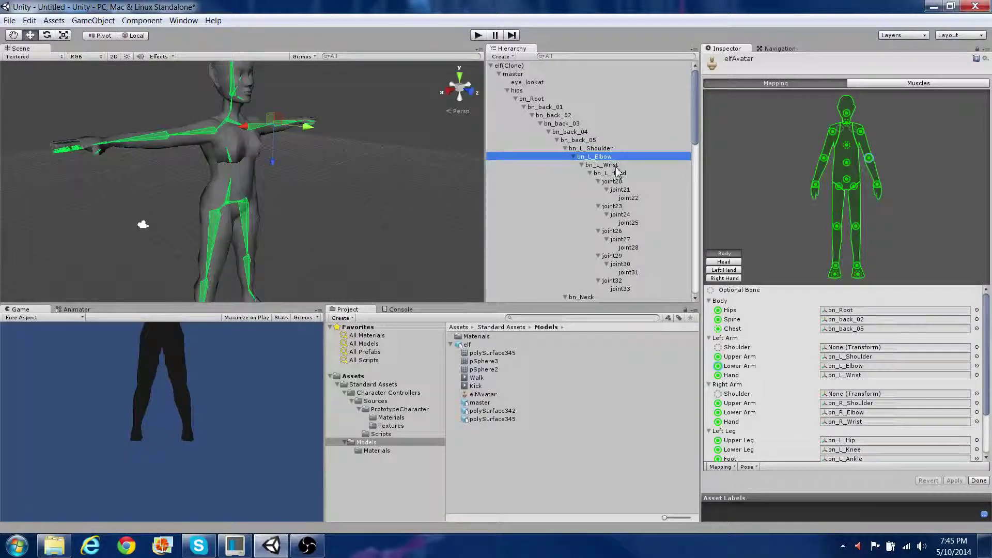
left_click(616, 166)
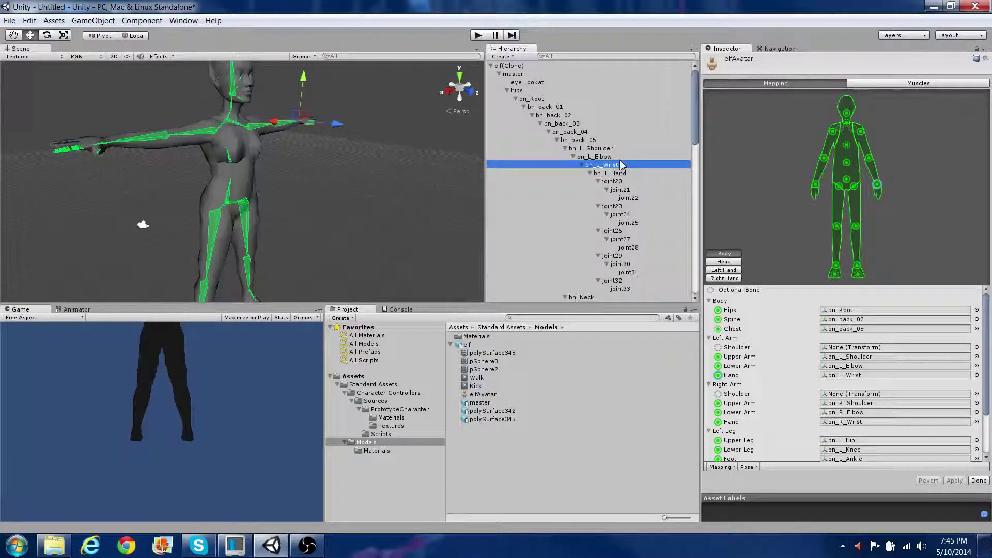
left_click(618, 175)
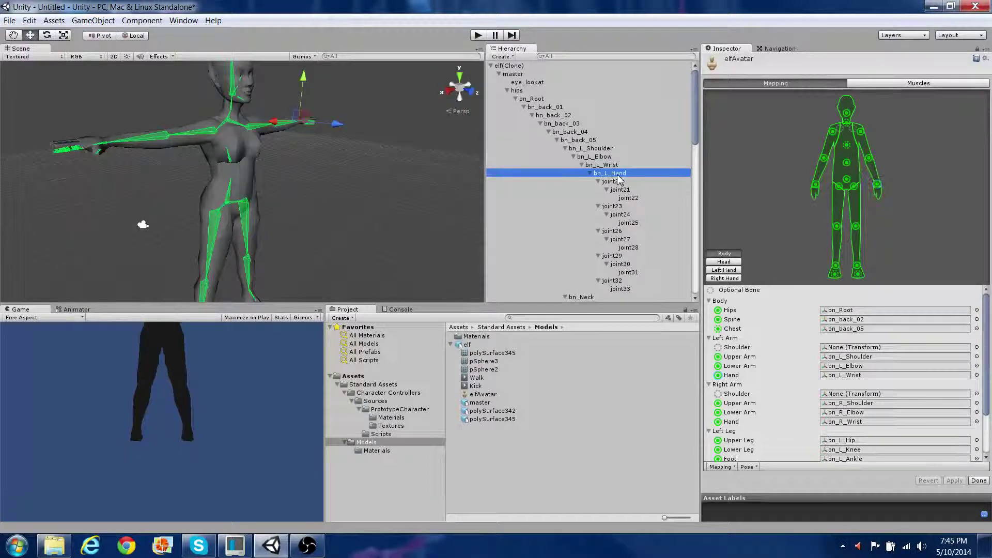
left_click(869, 163)
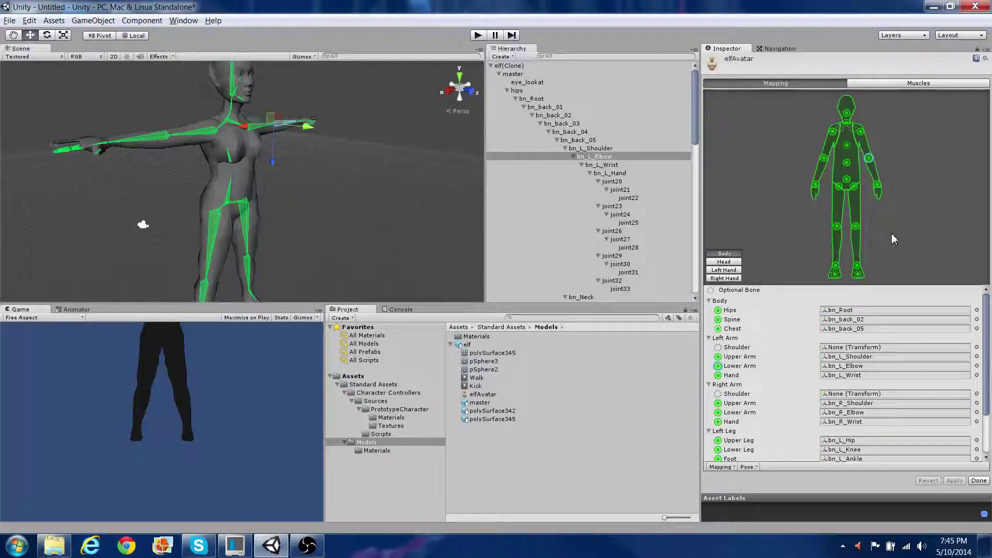
Step: Examine the avatar mapping of the left and right knees, right ankle, right wrist and head against the elf's skeleton
left_click(855, 226)
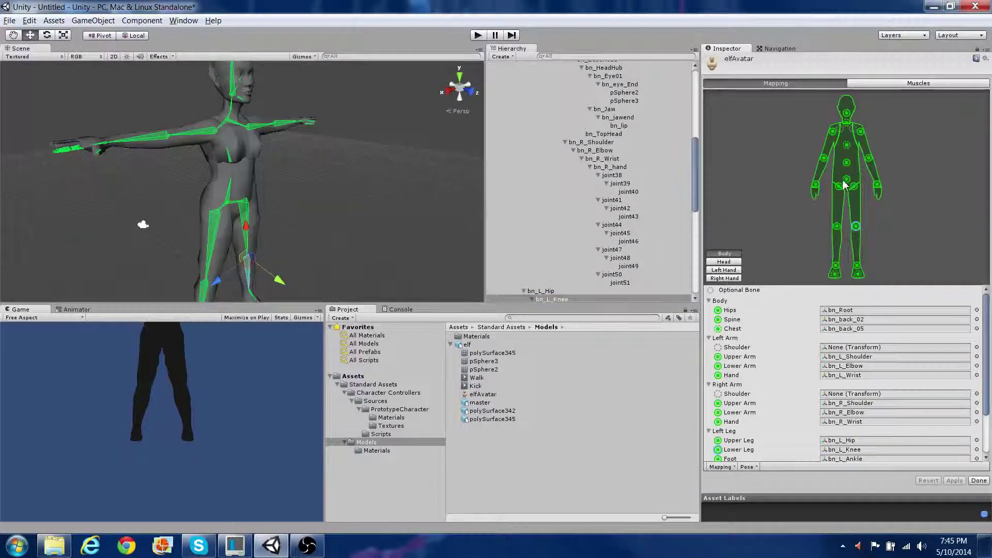
left_click(837, 227)
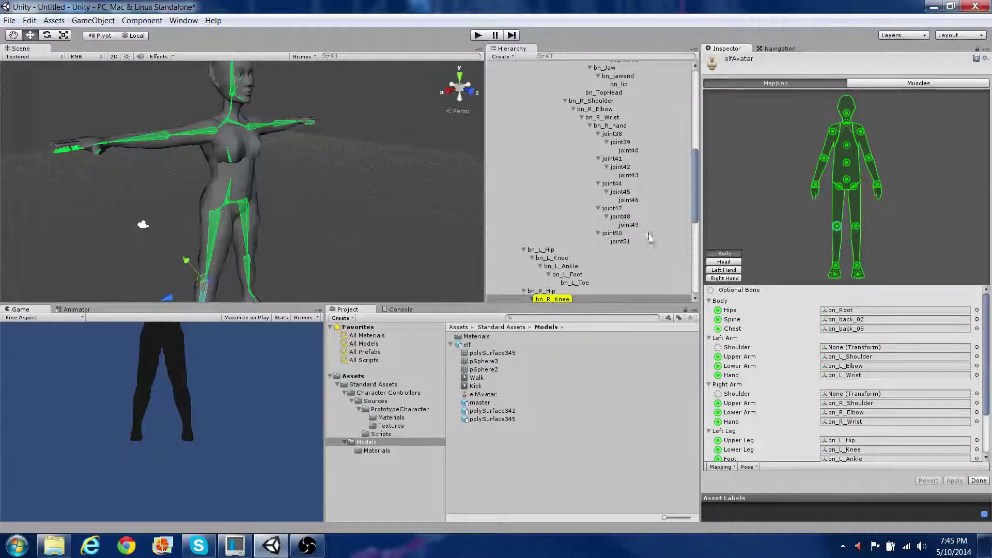
left_click_drag(697, 206, 697, 226)
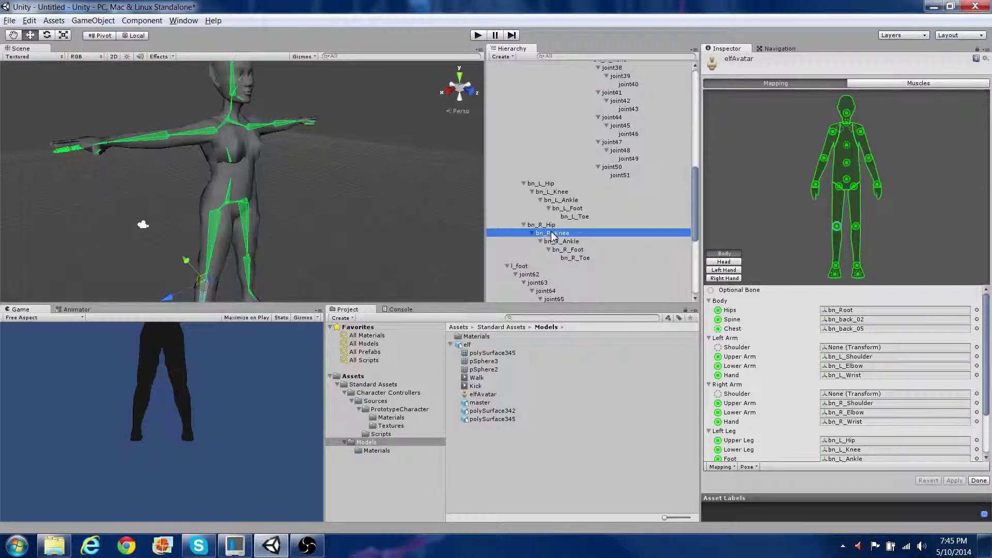
left_click_drag(552, 235, 578, 234)
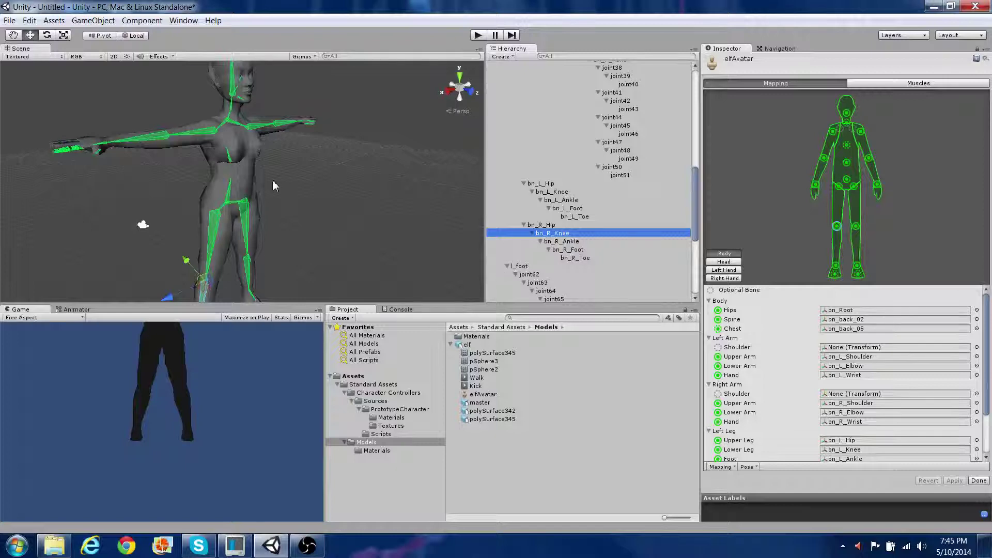
scroll(298, 175, "down", 5)
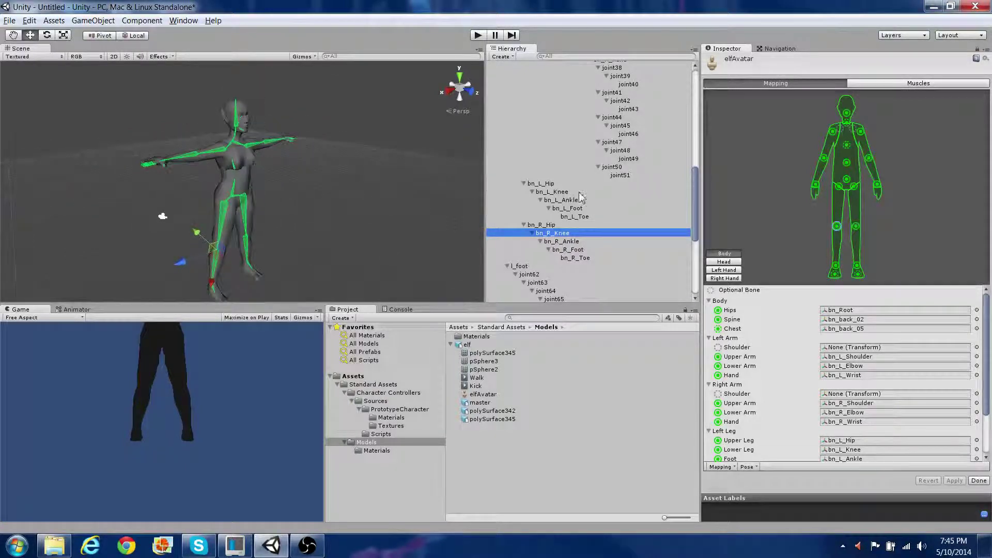
left_click(836, 268)
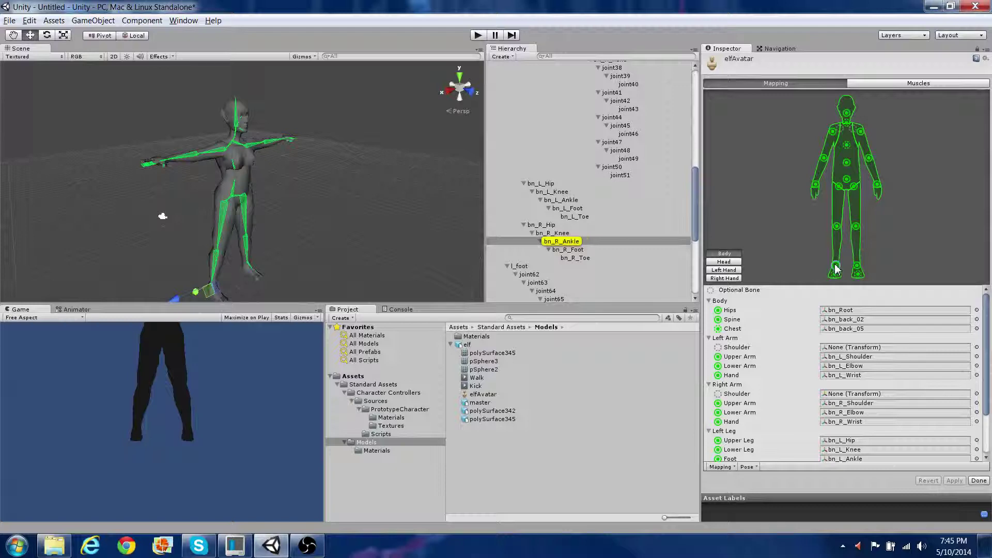
left_click(816, 187)
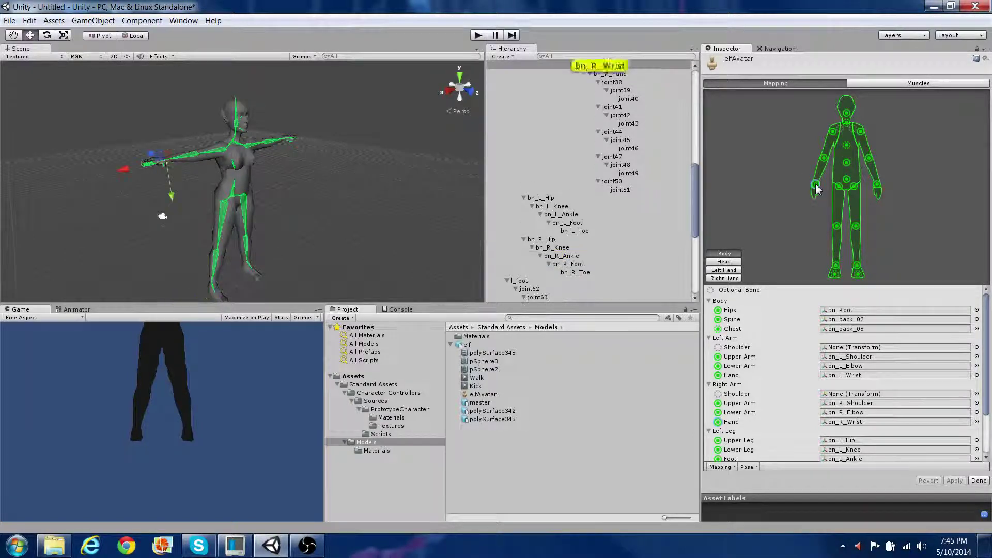
left_click(847, 113)
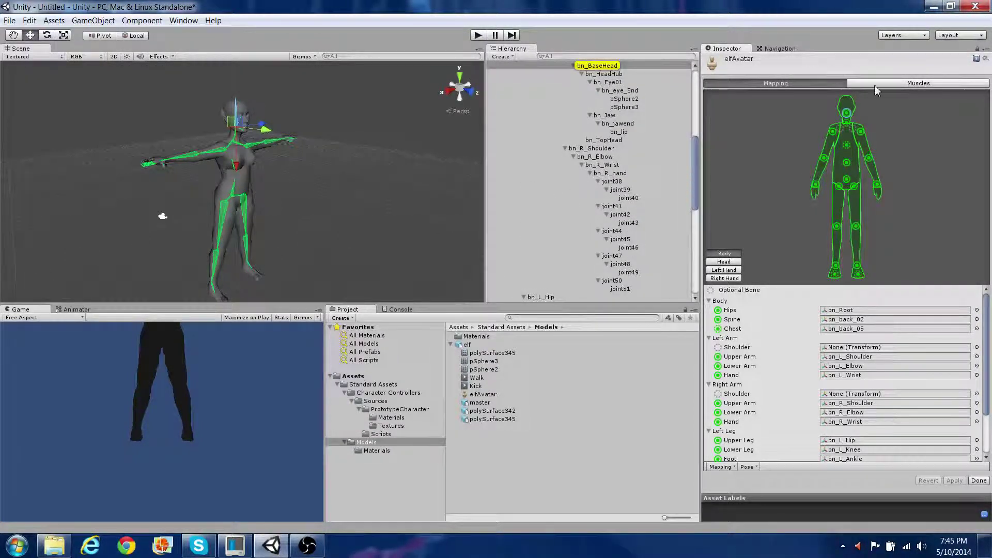
Step: Open the avatar's muscle settings and examine the elf's preview pose and the muscle group preview controls
left_click(929, 84)
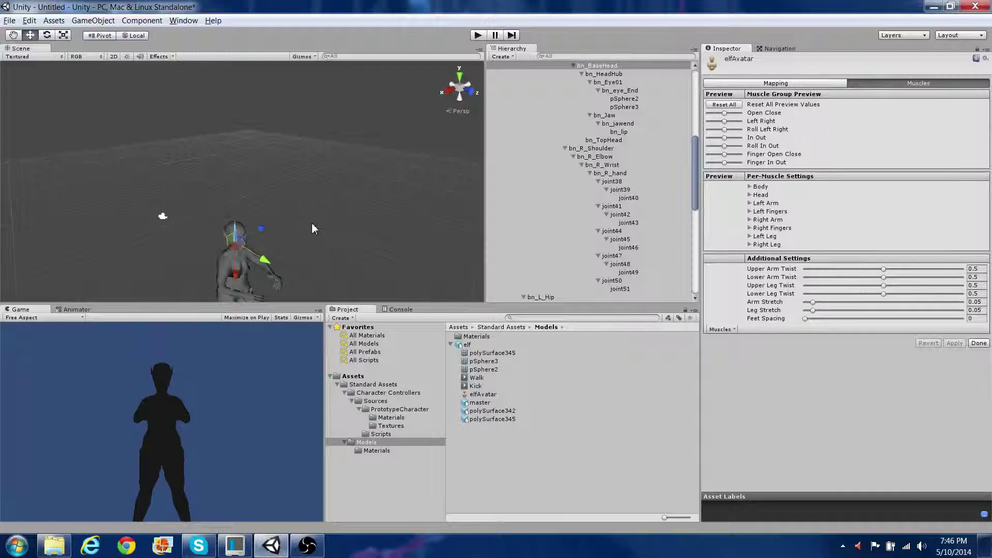
middle_click_drag(313, 227, 294, 133)
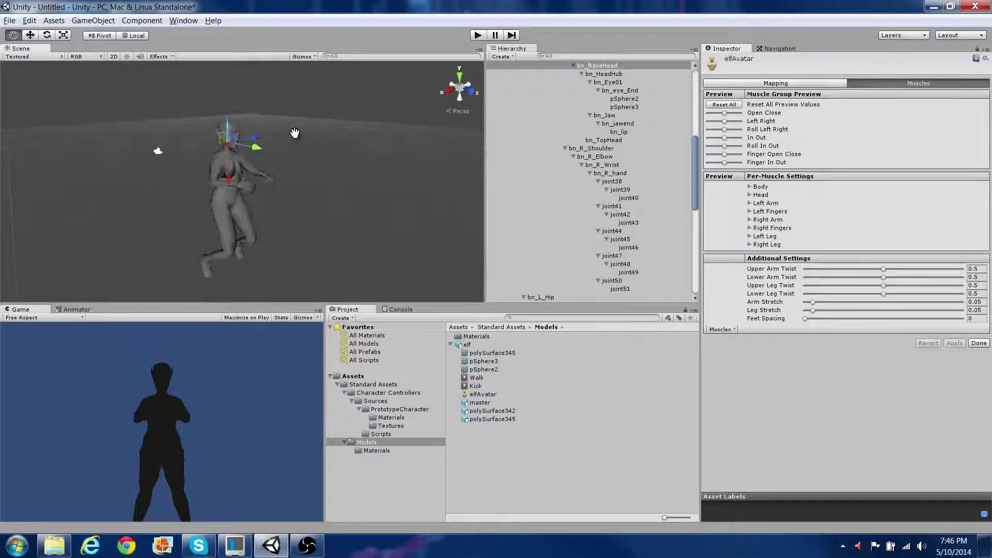
left_click_drag(294, 133, 299, 157, "alt")
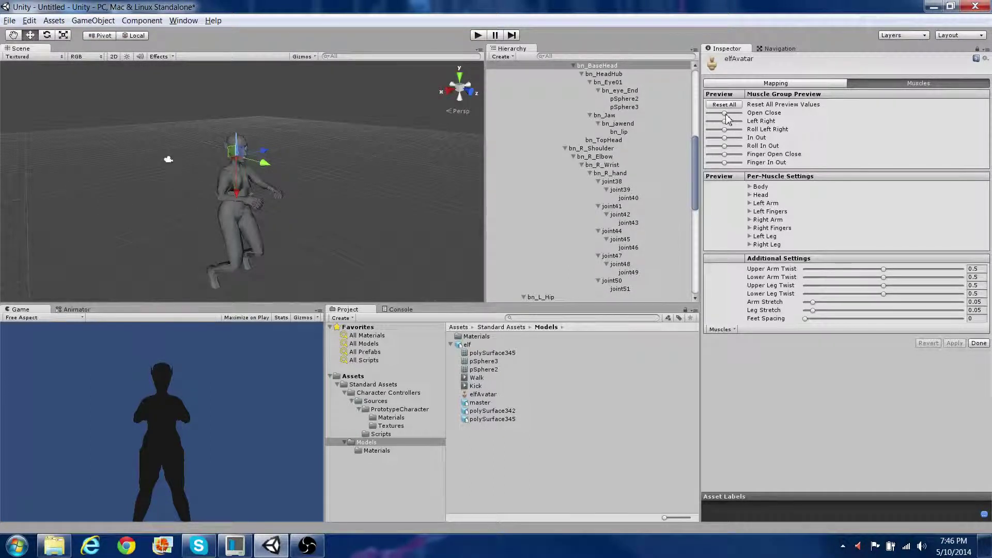
mouse_move(725, 113)
left_mouse_down()
mouse_move(734, 114)
mouse_move(718, 112)
mouse_move(733, 113)
mouse_move(724, 141)
mouse_move(735, 138)
mouse_move(717, 139)
mouse_move(725, 129)
left_mouse_up()
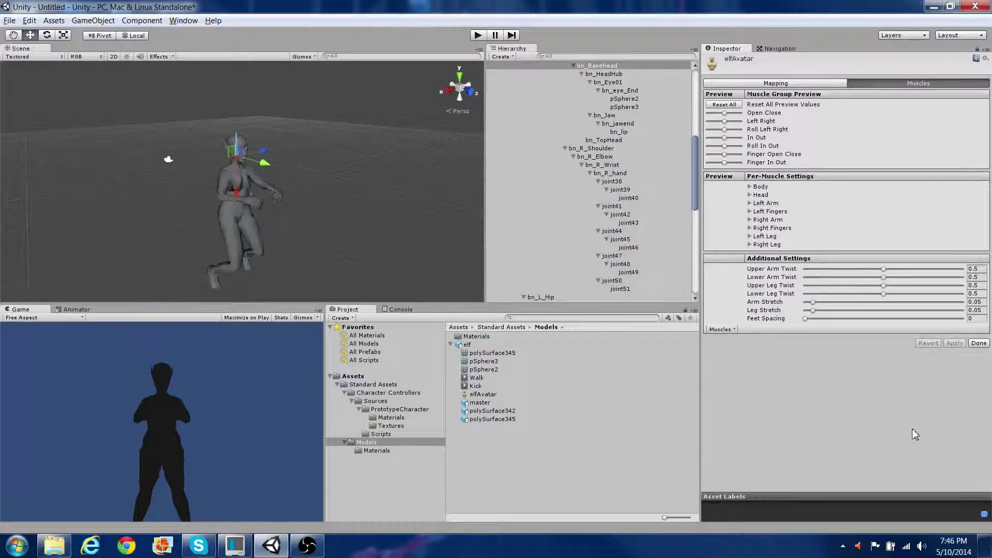
Step: Return to the avatar's bone mapping and finish the avatar configuration
left_click(765, 84)
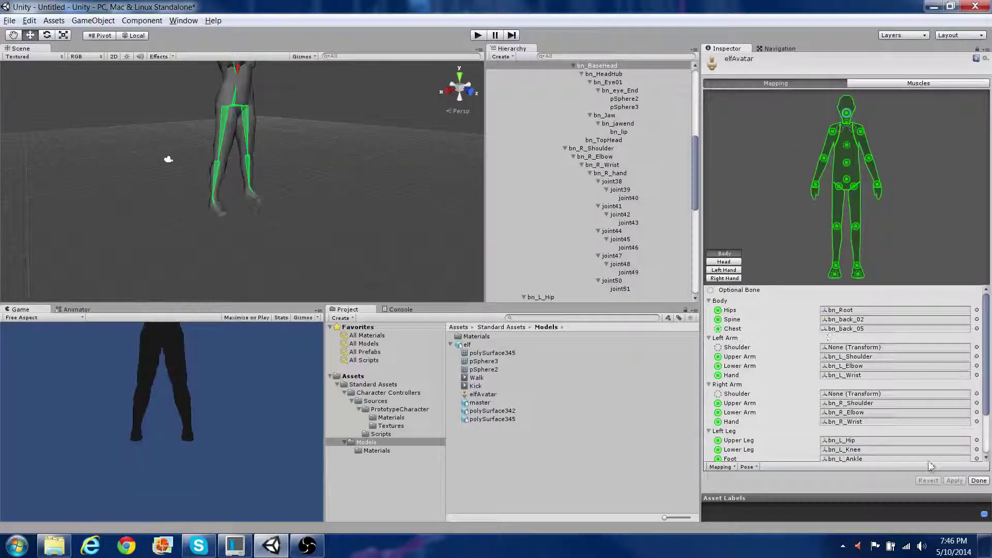
left_click(977, 481)
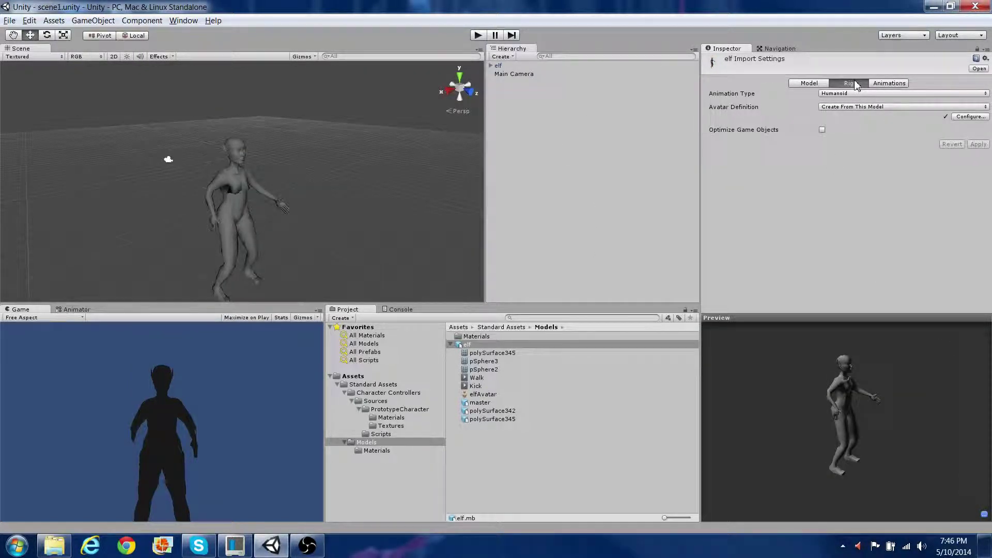
Step: Play the elf's Walk clip in the animation import preview, then pause it
left_click(891, 83)
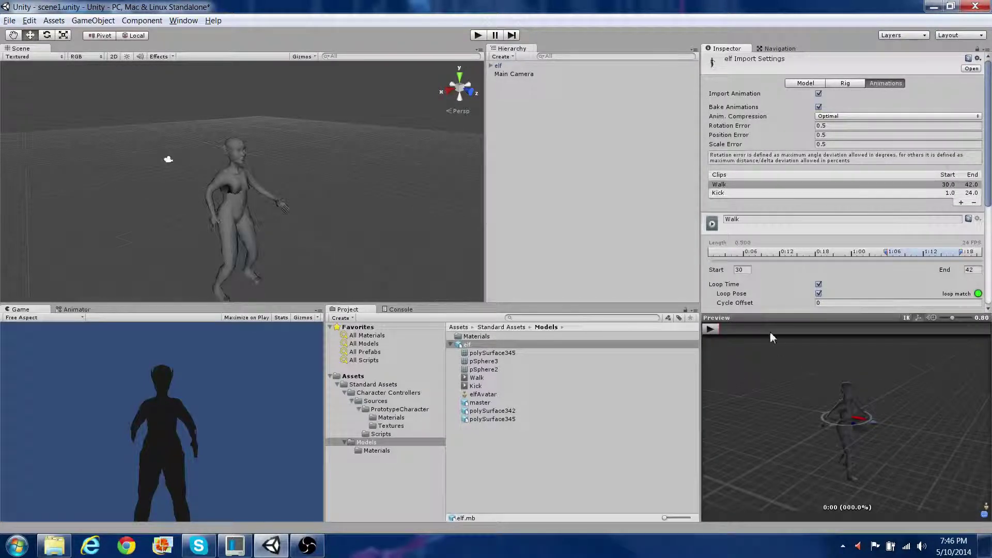
left_click(712, 329)
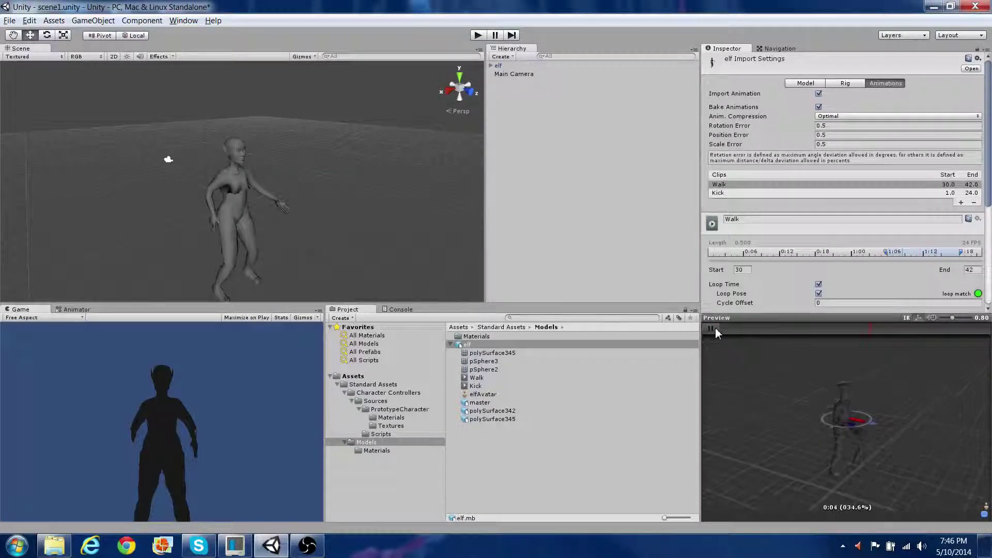
left_click(716, 328)
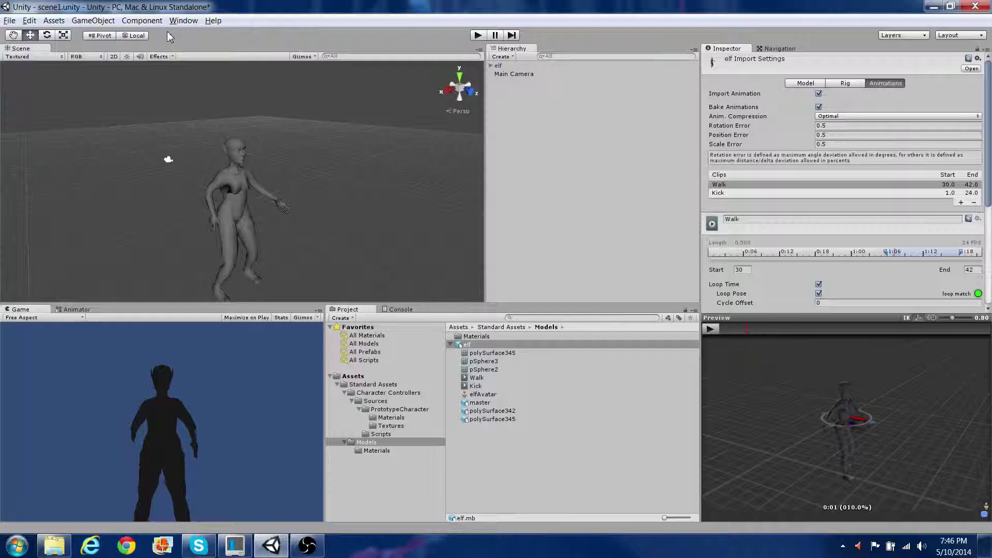
Step: Bring up the Animator window and create an animator controller named Elf_Demo in the Models folder
left_click(182, 22)
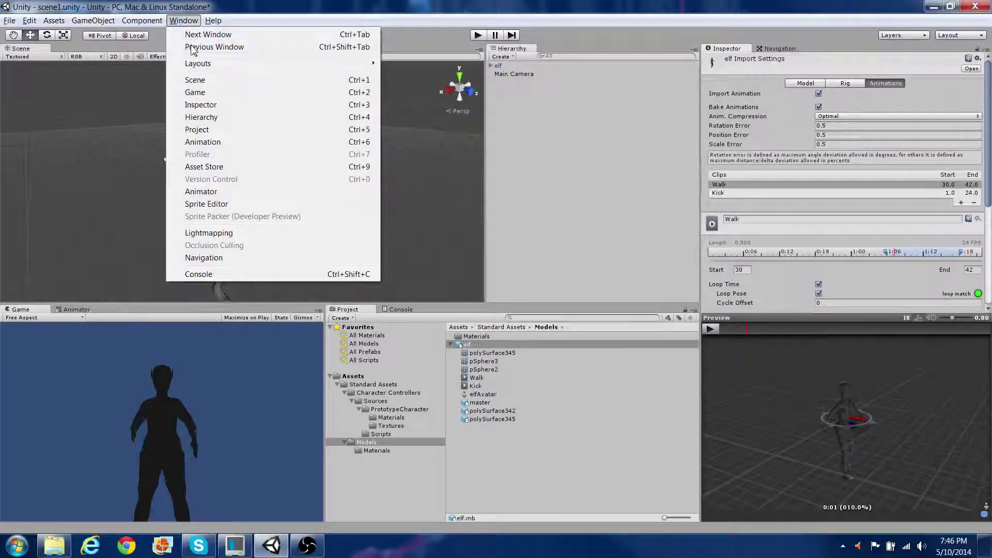
left_click(209, 193)
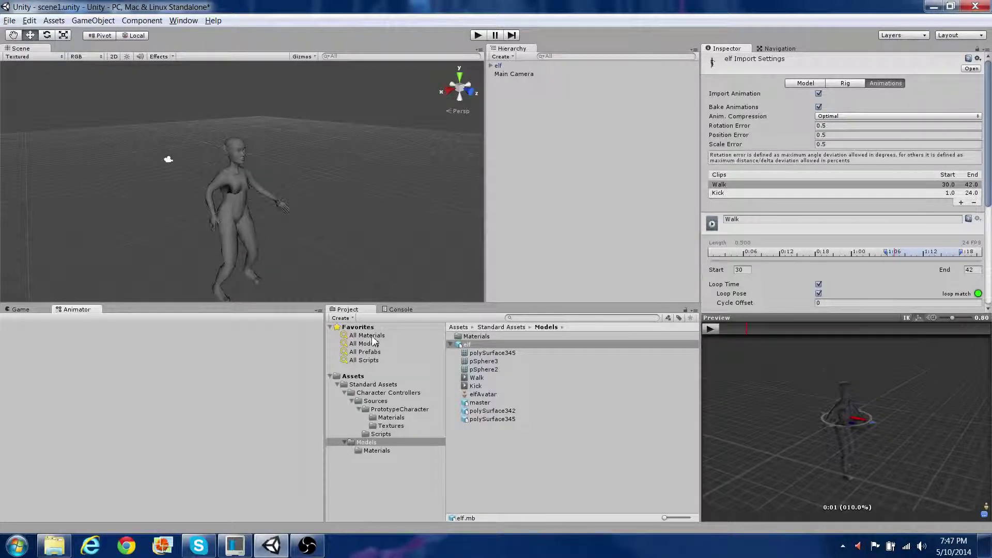
left_click(353, 318)
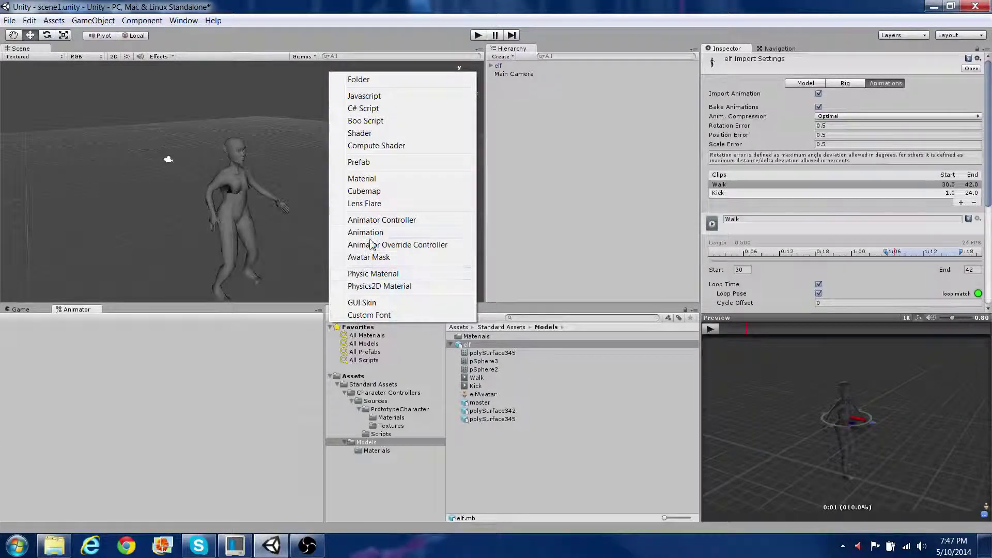
left_click(377, 220)
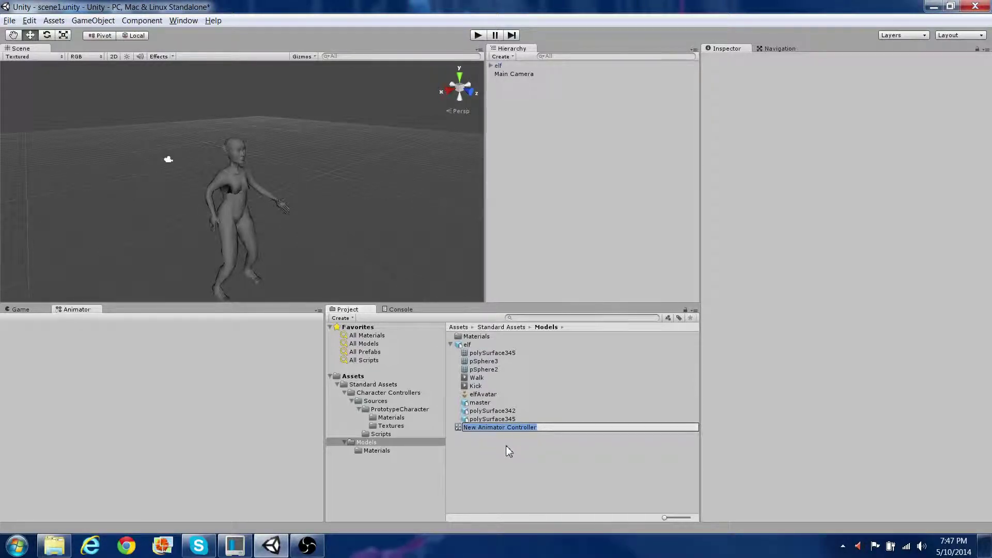
type("Elf_Demo")
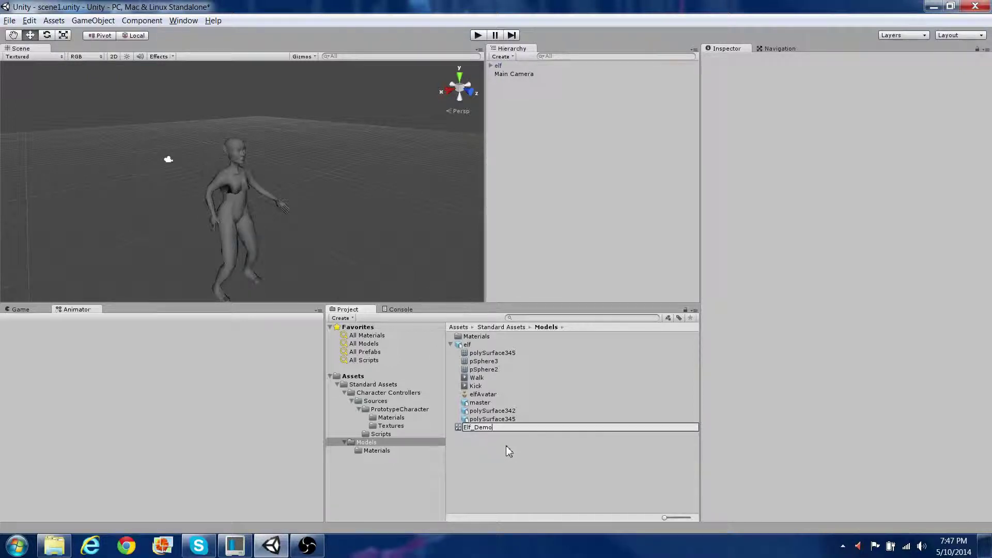
key("Return")
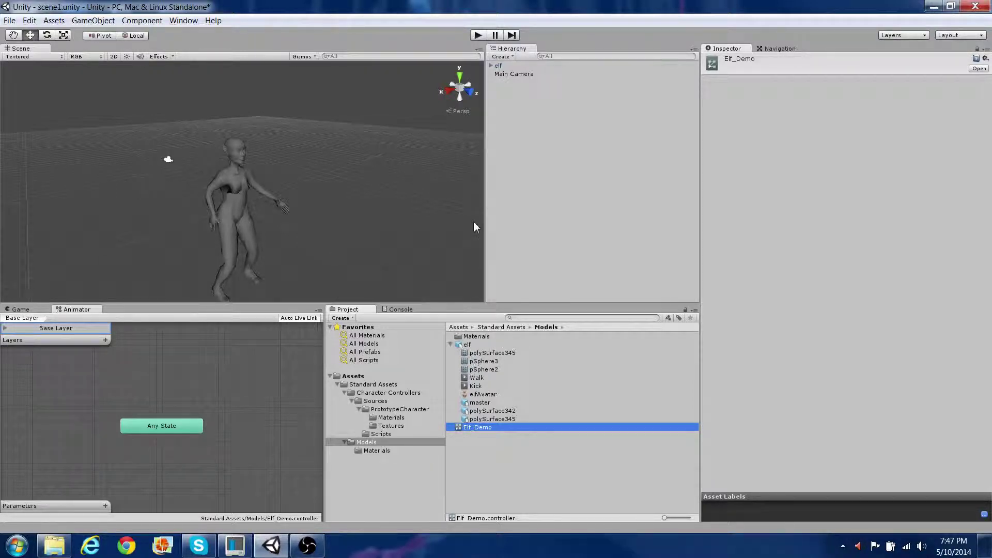
Step: Assign the Elf_Demo controller to the Animator component of the elf in the scene
left_click(481, 426)
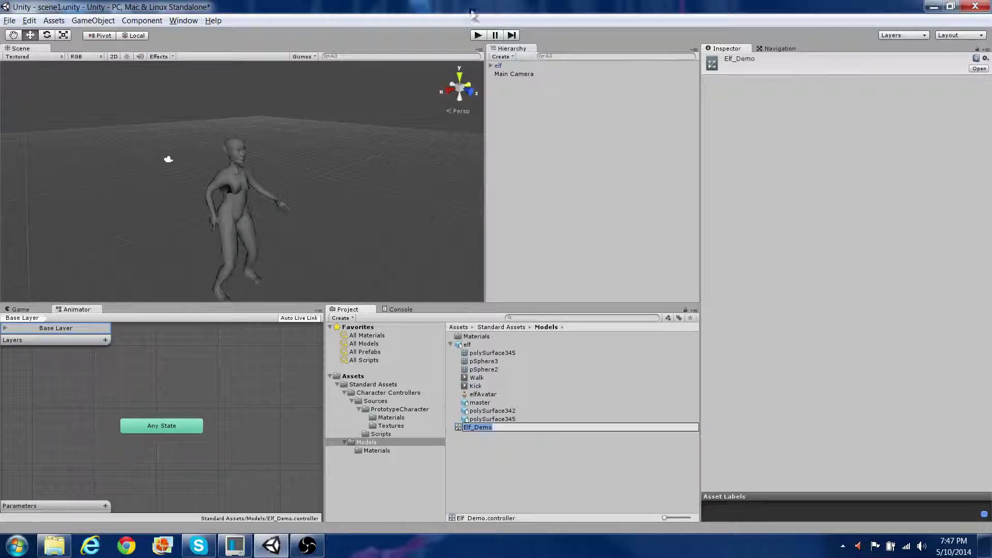
left_click(499, 67)
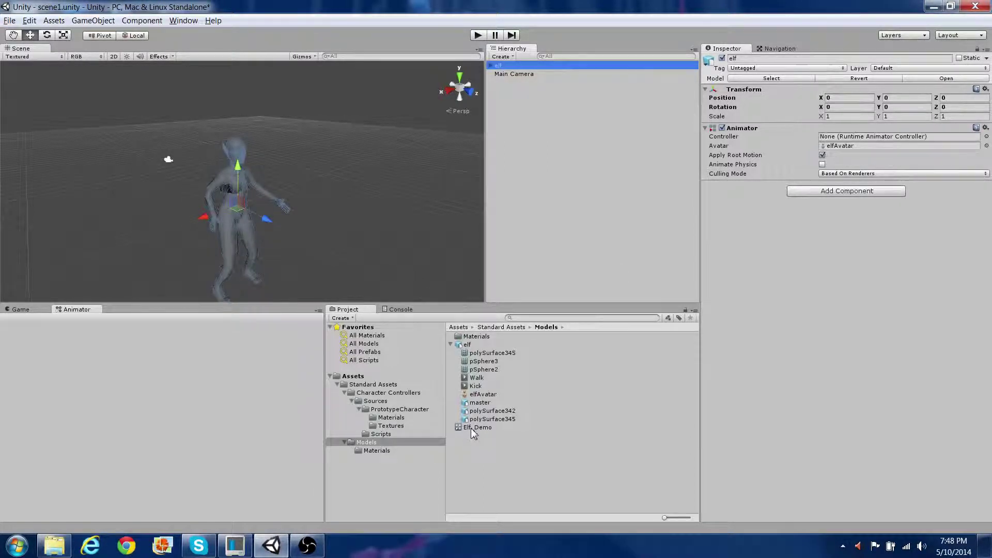
left_click_drag(472, 430, 840, 142)
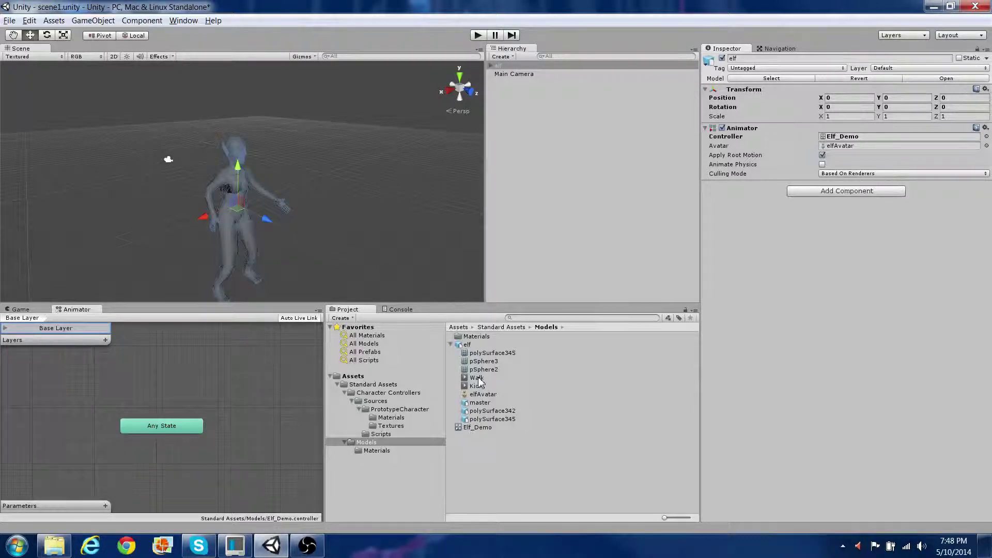
Step: Add the Walk and Kick clips as states in Elf_Demo's base layer, with Walk first and Kick placed above it
left_click_drag(476, 378, 180, 398)
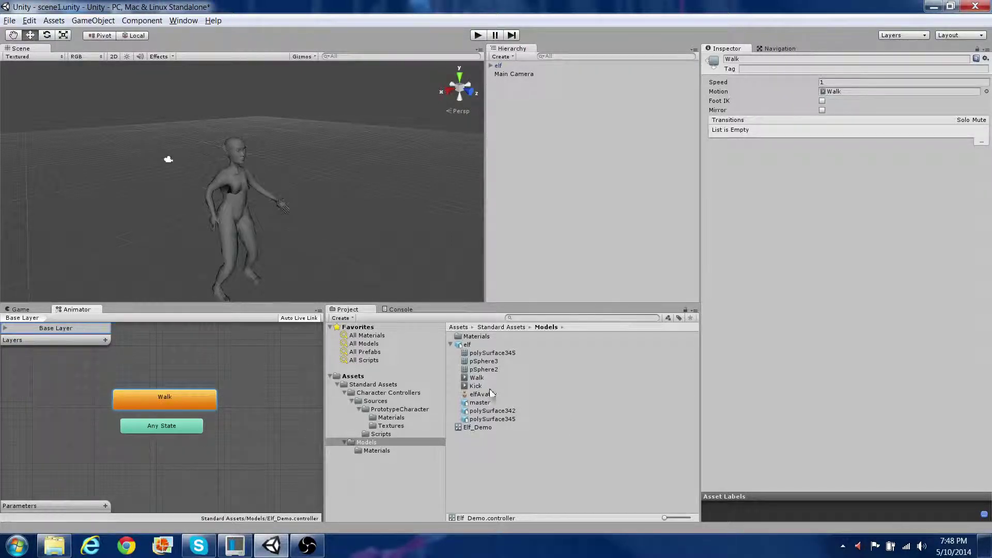
left_click(475, 387)
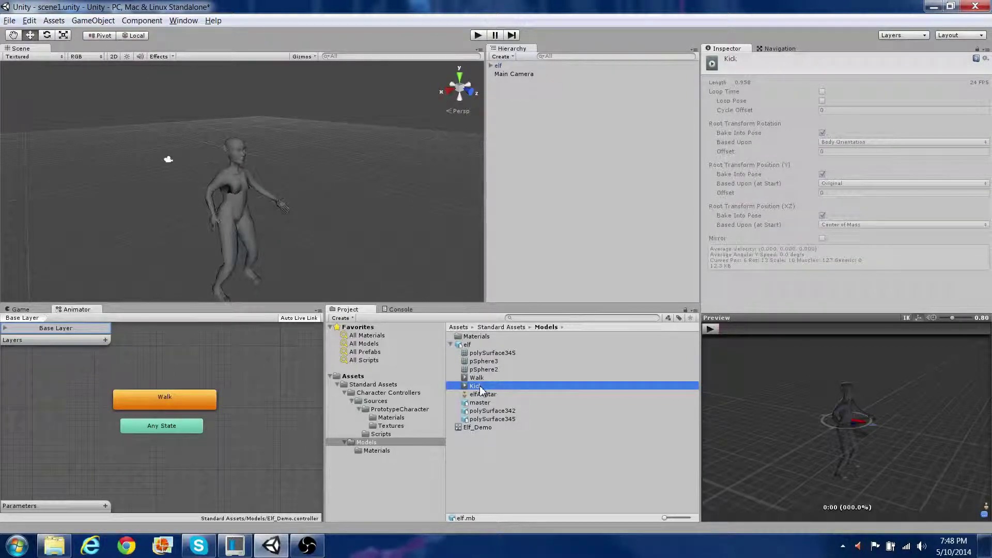
left_click_drag(480, 390, 162, 357)
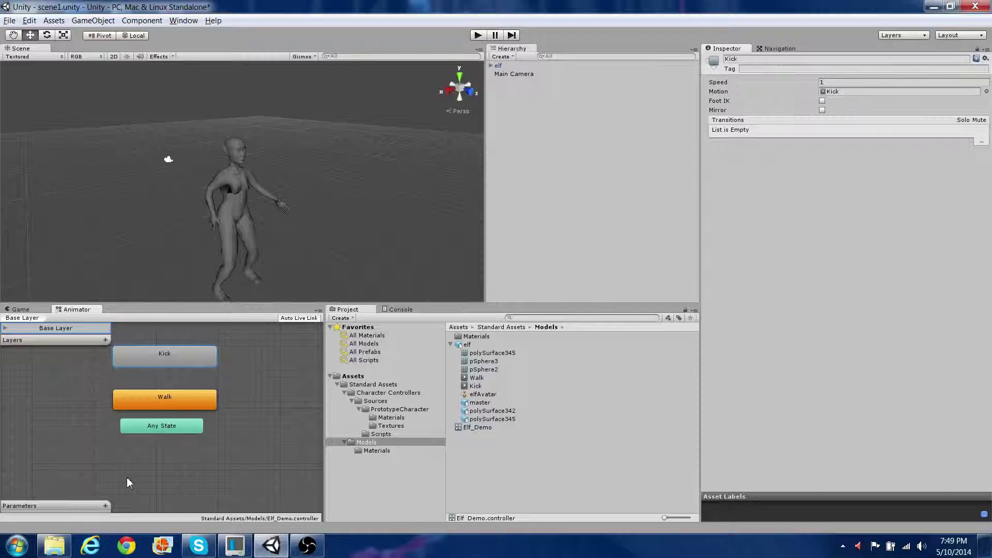
Step: Add a trigger parameter named IsKicking to the Elf_Demo animator controller
left_click(105, 506)
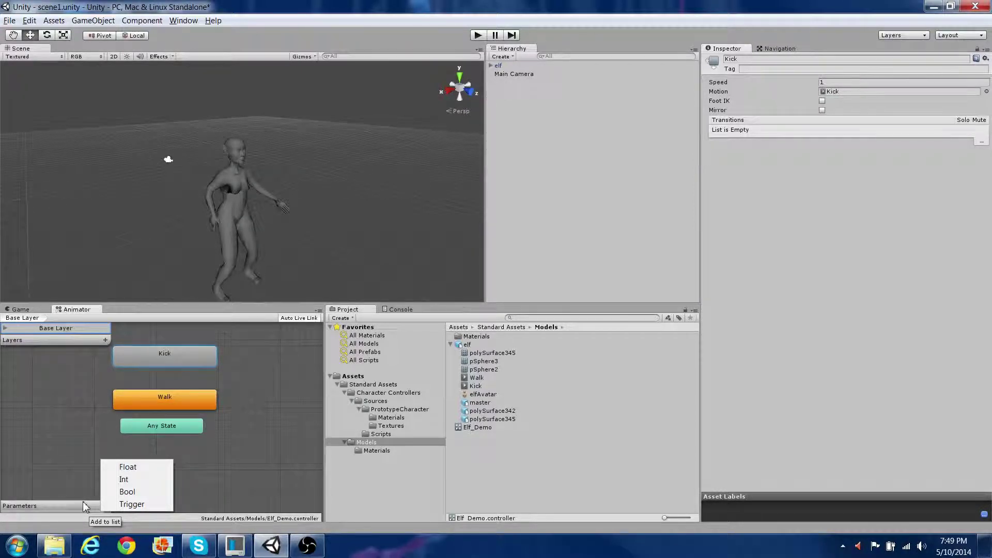
left_click(127, 504)
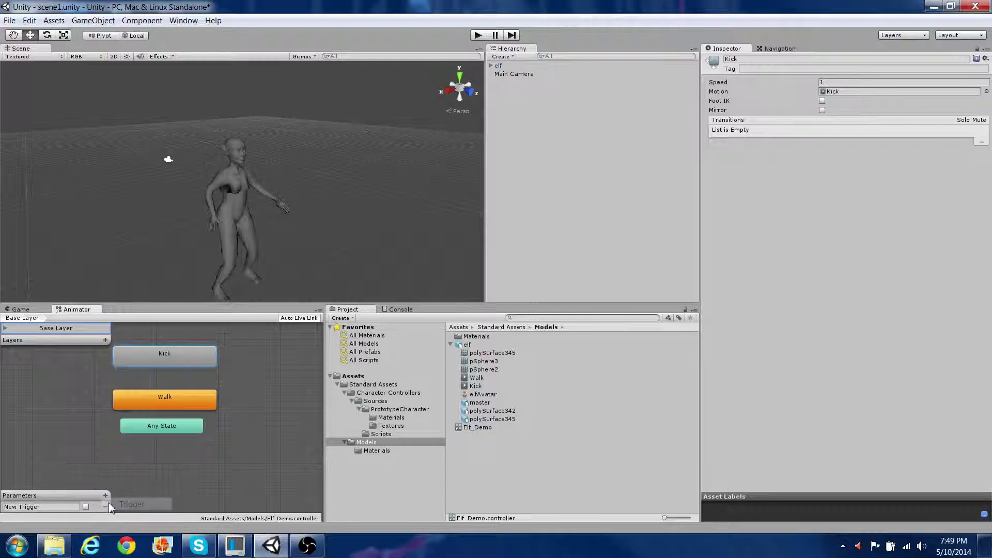
left_click(51, 506)
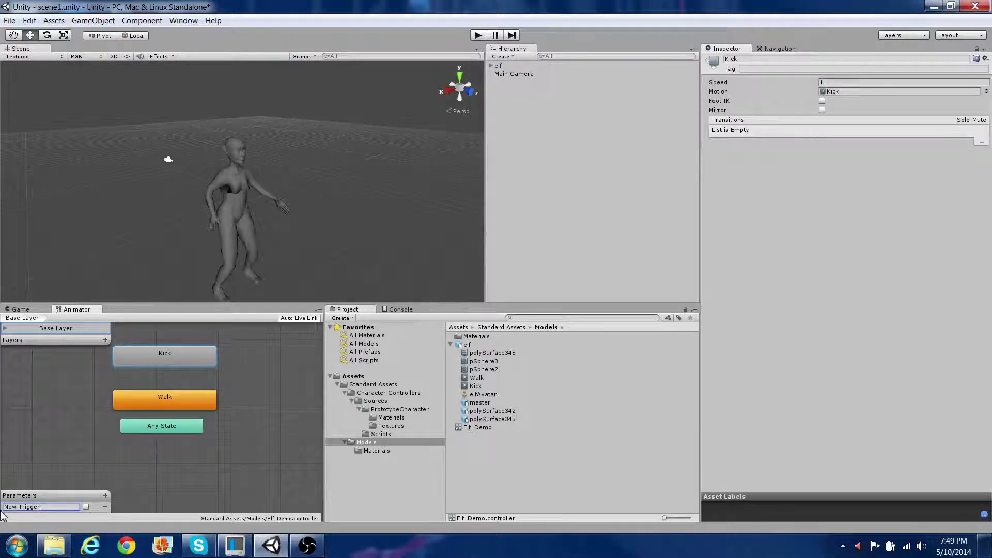
key("BackSpace")
key("BackSpace")
key("BackSpace")
key("BackSpace")
key("BackSpace")
key("BackSpace")
key("BackSpace")
key("BackSpace")
type("IsK")
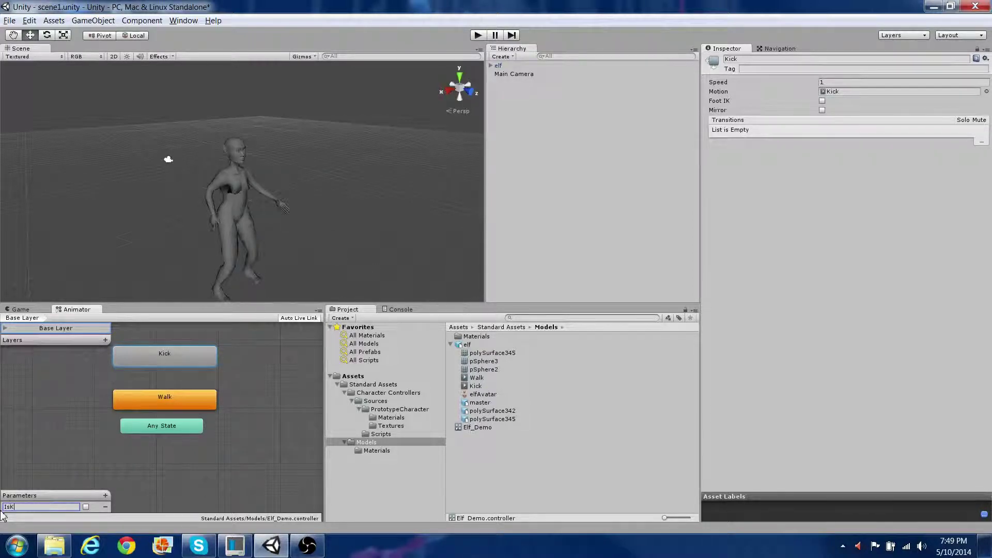
type("icking")
Step: Select the Walk state and run the scene to test the elf's default animation
left_click(188, 405)
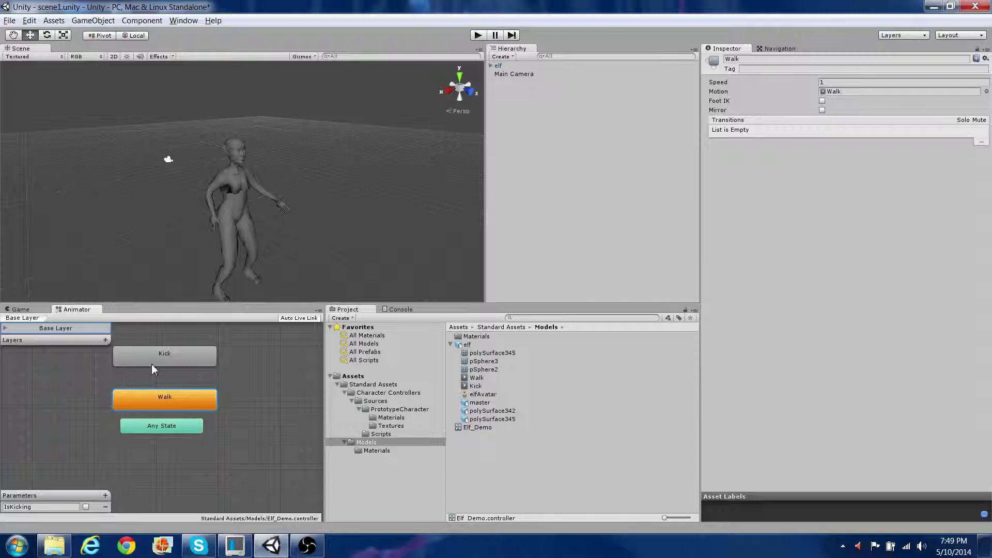
left_click(477, 36)
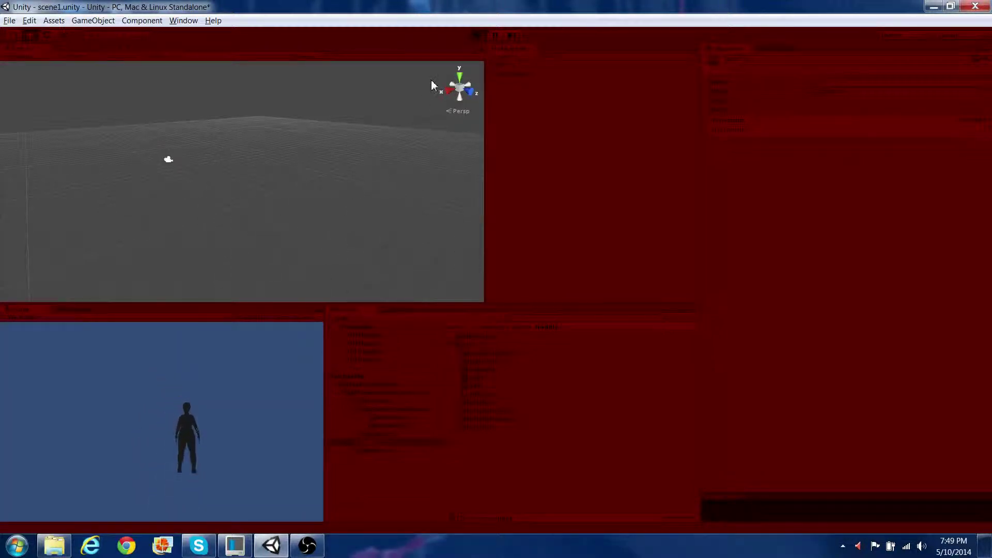
Step: Stop the running scene and turn off Apply Root Motion on the elf's Animator component
left_click(482, 34)
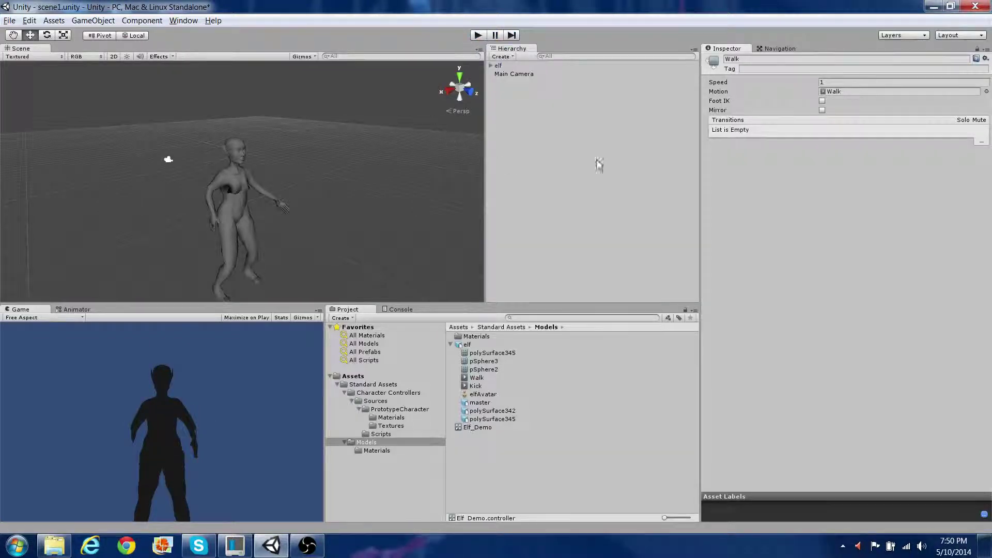
left_click(499, 66)
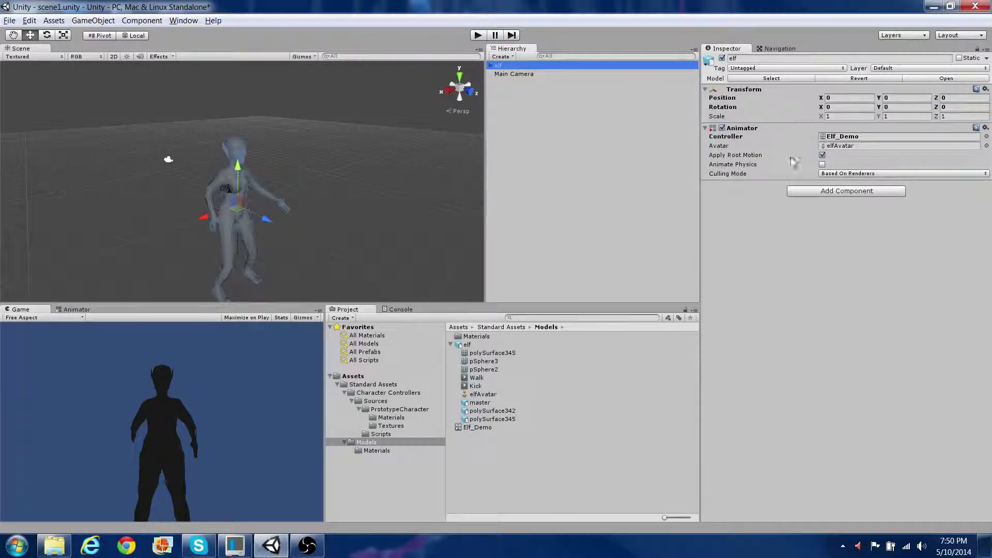
left_click(822, 155)
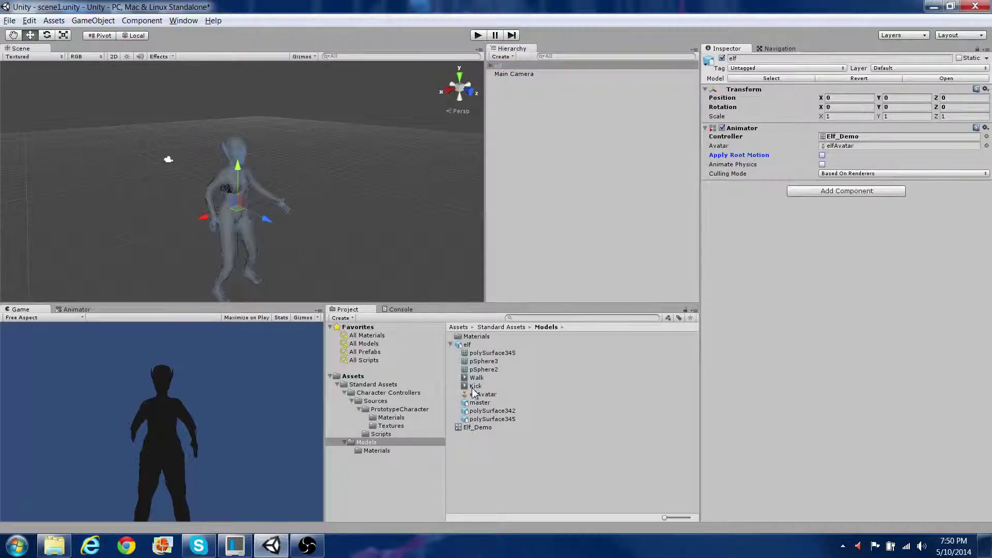
Step: Create a transition from the Walk state to the Kick state in Elf_Demo's base layer
left_click(73, 309)
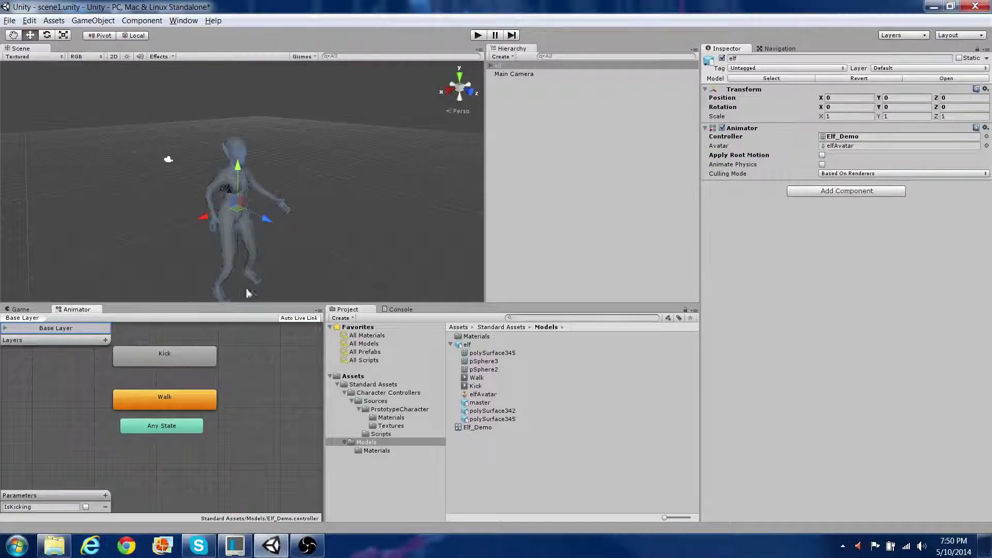
right_click(187, 399)
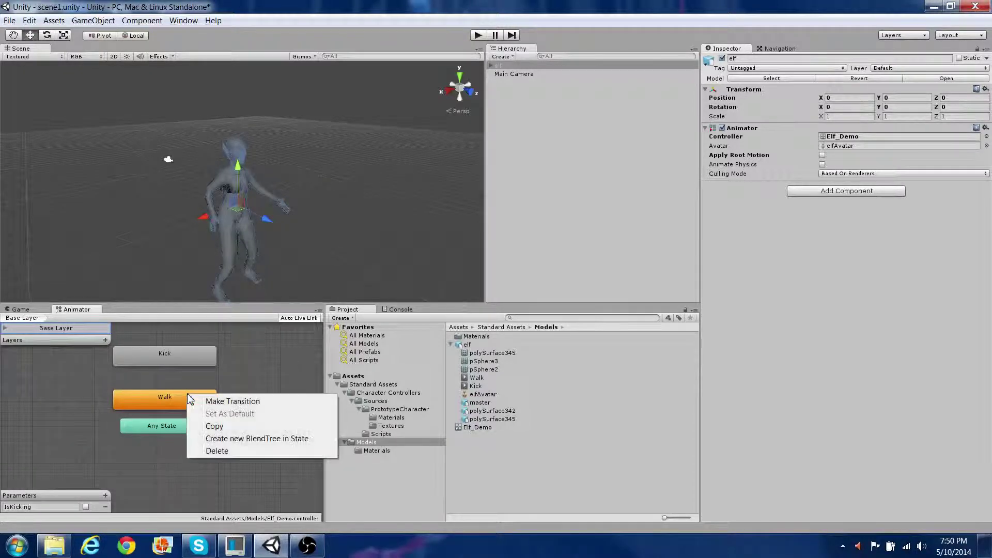
left_click(208, 401)
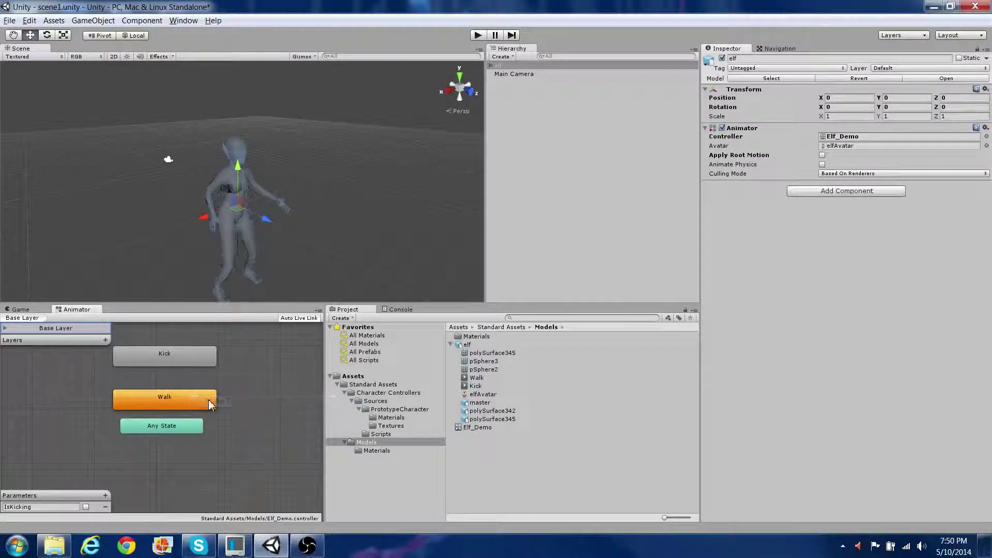
left_click(177, 350)
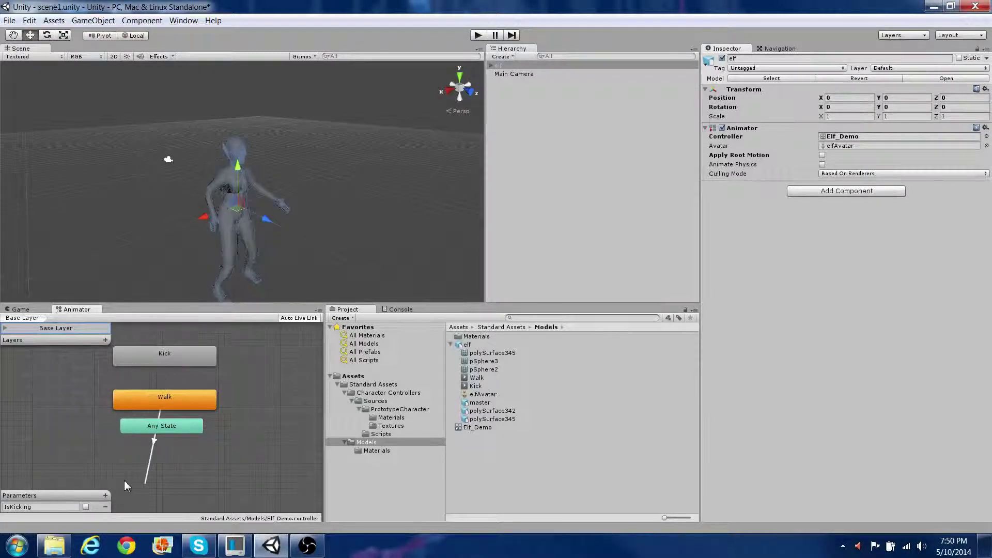
left_click(136, 416)
left_click(197, 360)
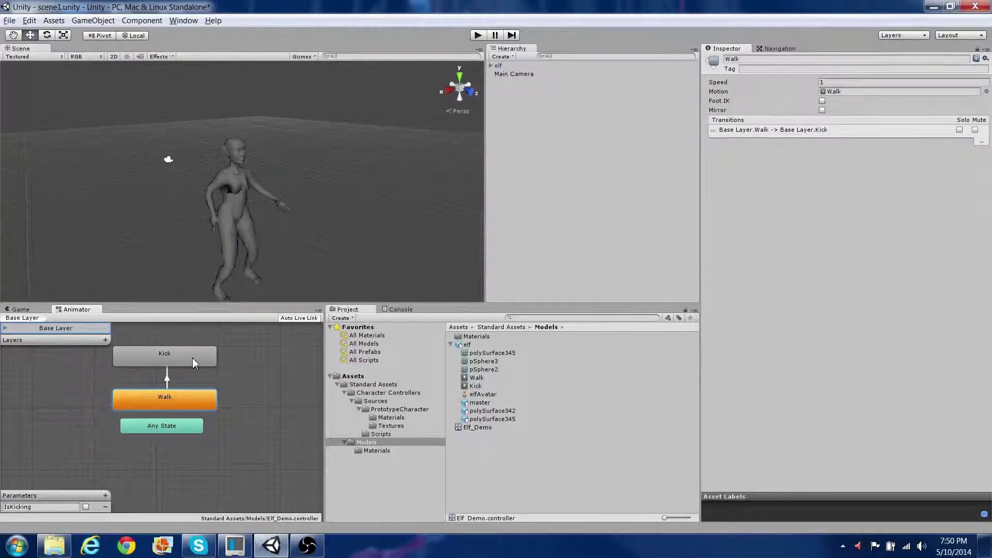
Step: Change the Walk-to-Kick transition's condition to the IsKicking parameter
left_click(168, 381)
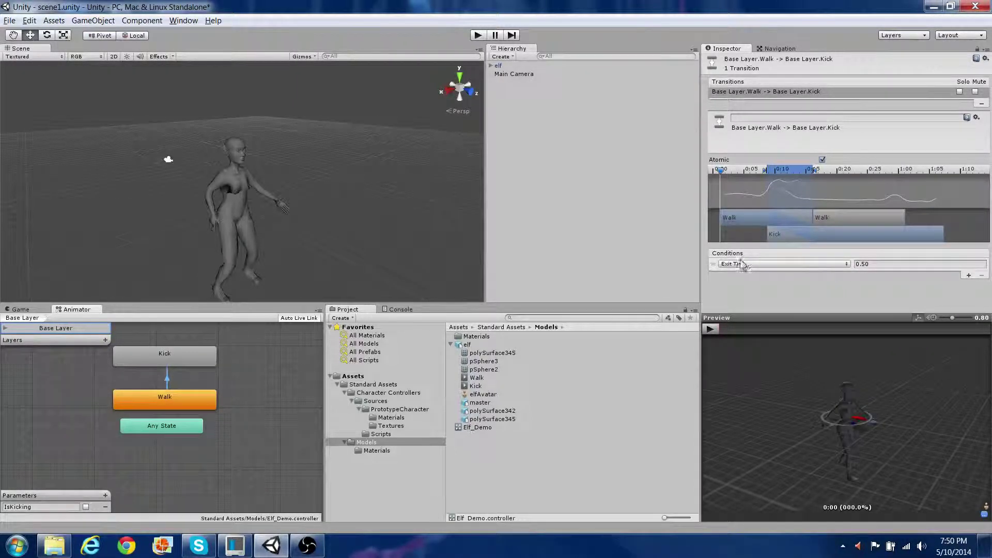
left_click(845, 264)
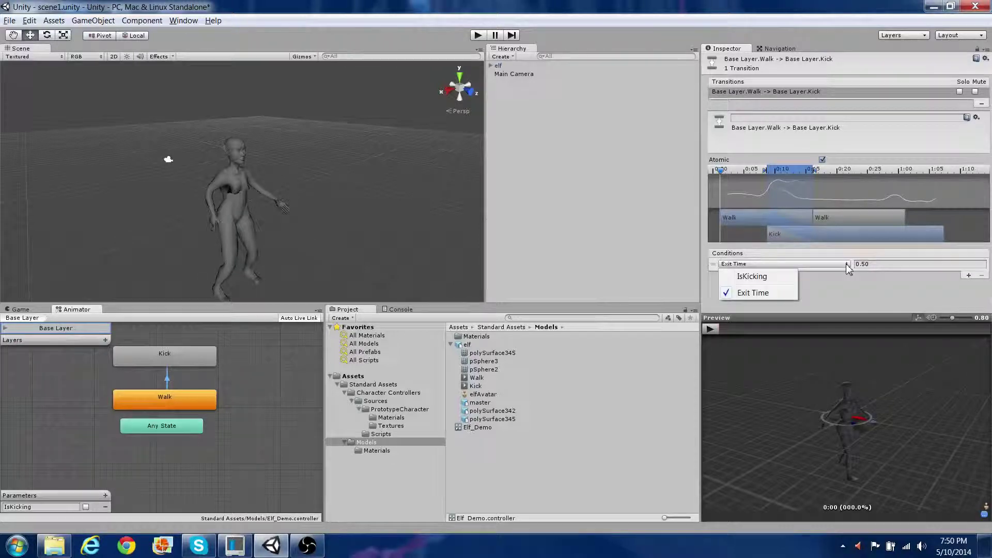
left_click(767, 277)
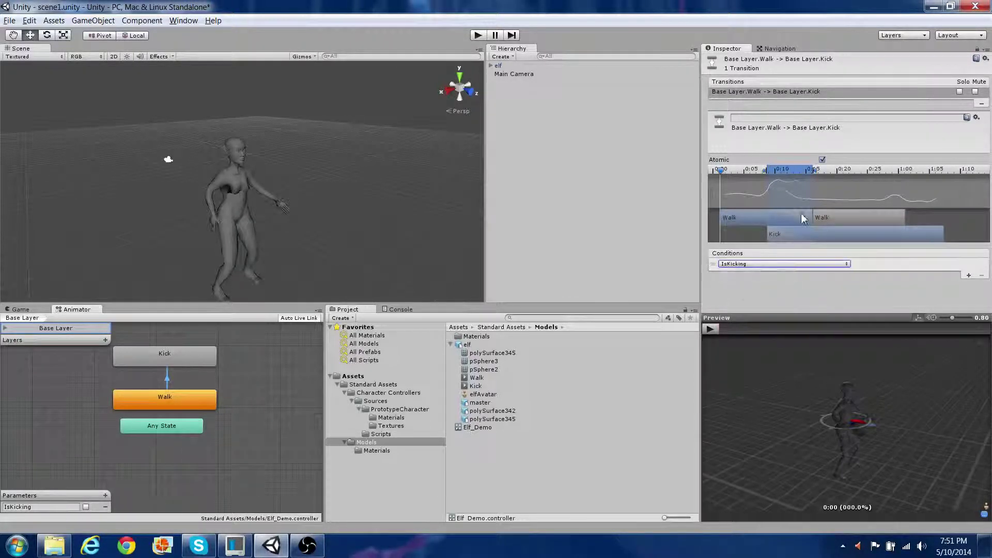
Step: Create a transition from Kick back to Walk and show that transition's settings
right_click(160, 356)
left_click(202, 362)
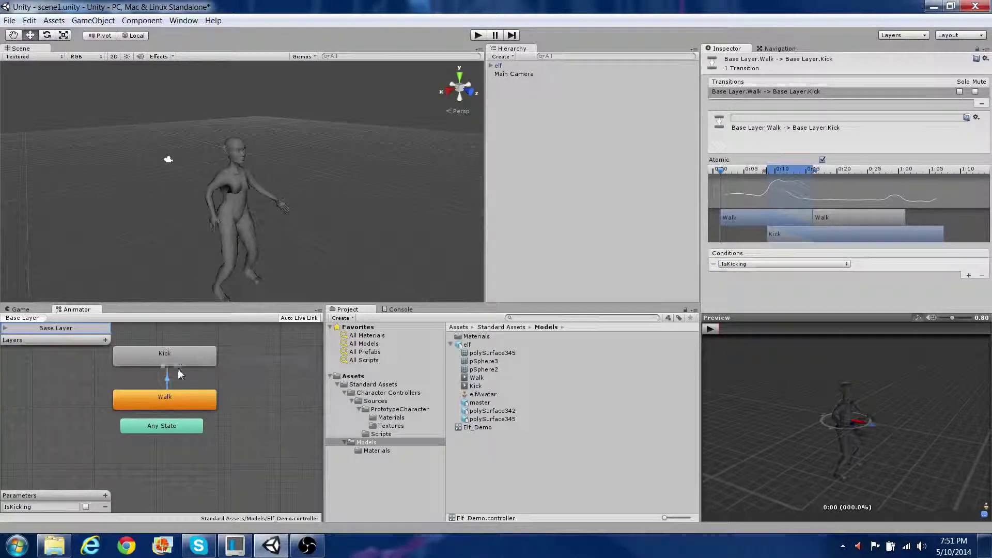
left_click(154, 396)
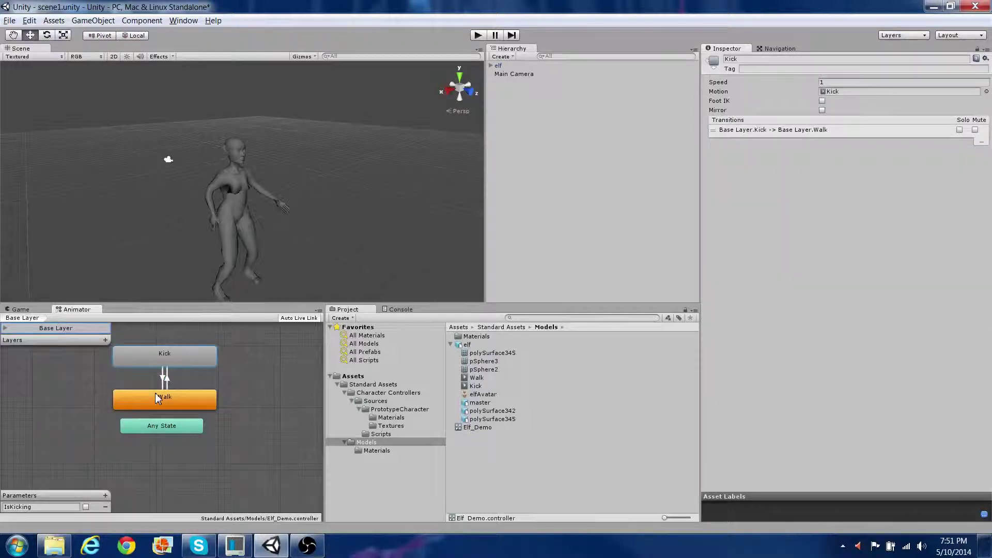
left_click(164, 378)
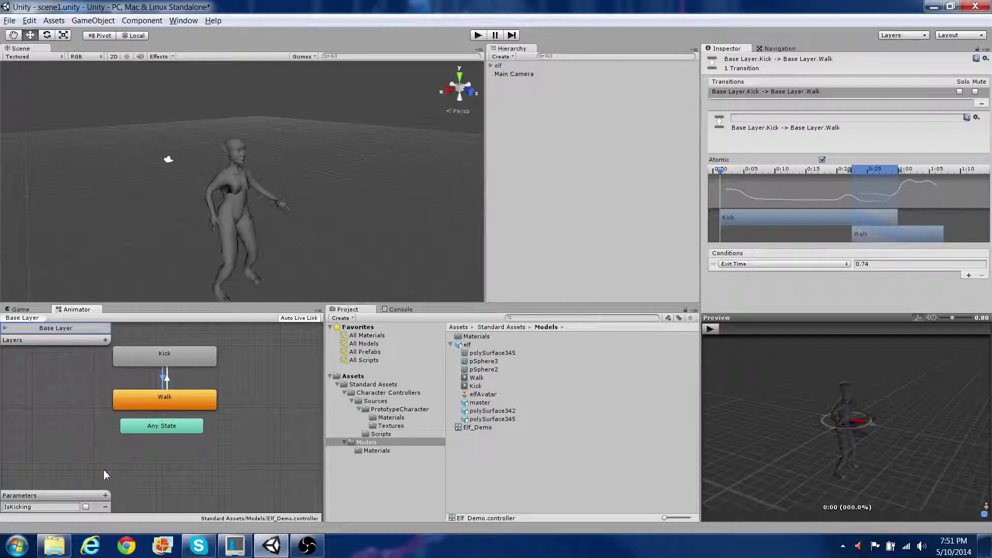
Step: Run the scene and watch the elf's states in the animator graph, stop it, and start the scene again
left_click(478, 35)
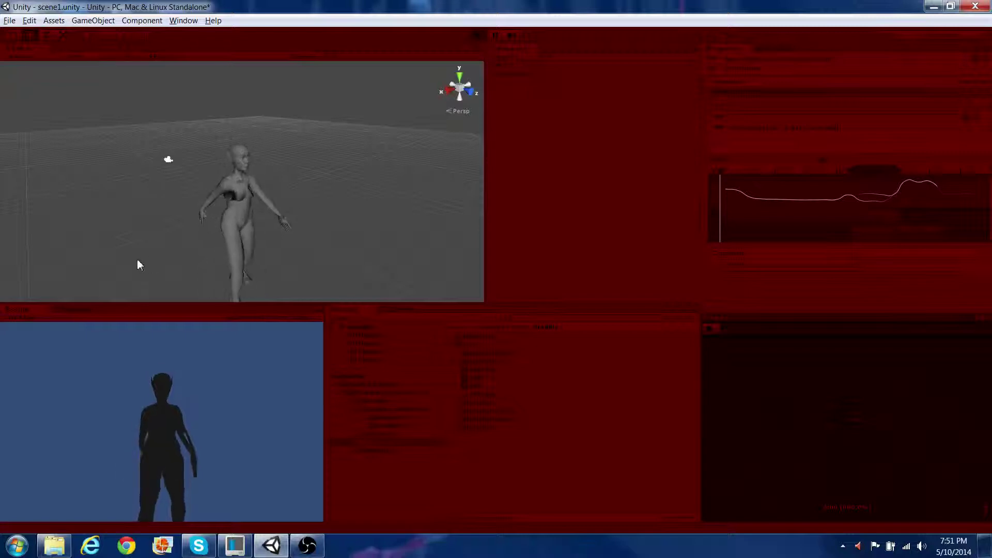
left_click(81, 308)
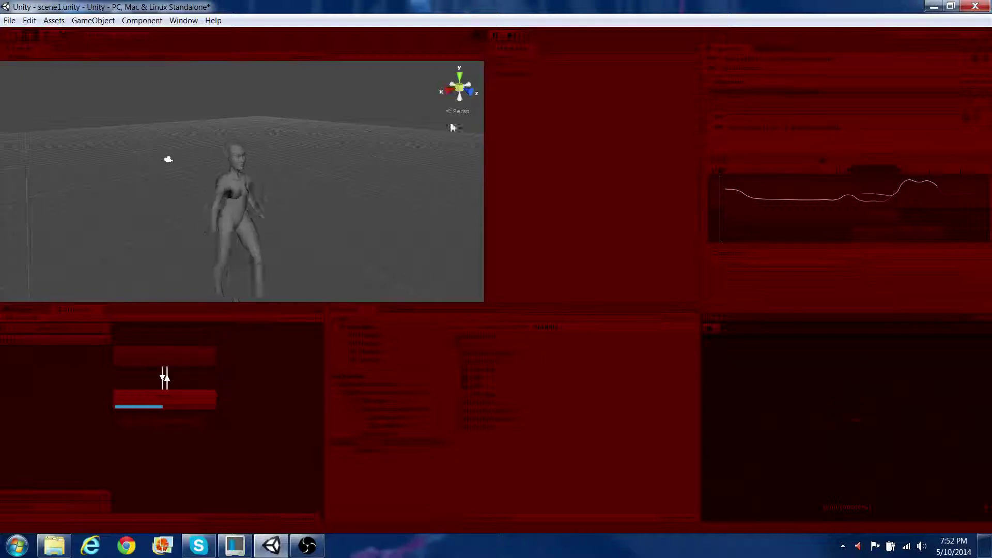
left_click(472, 36)
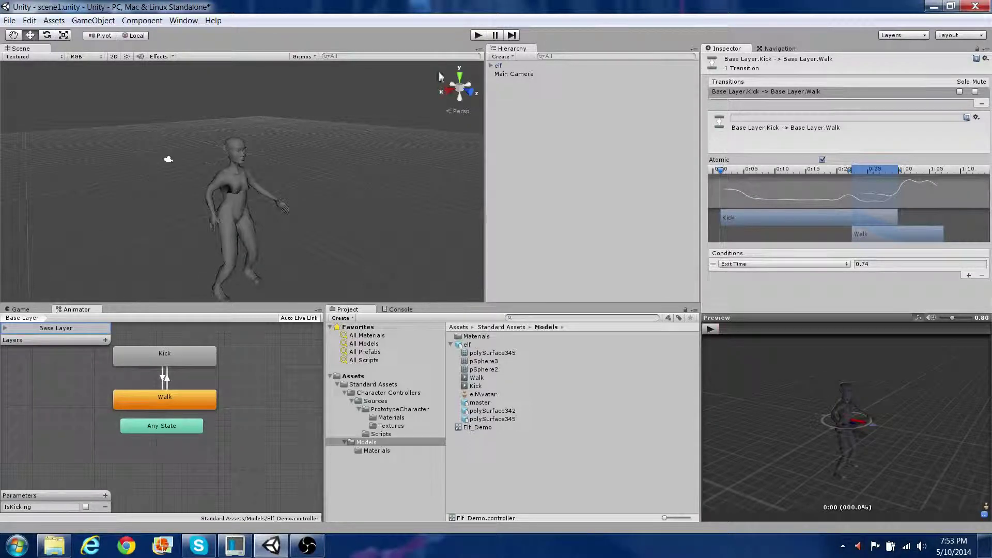
left_click(478, 36)
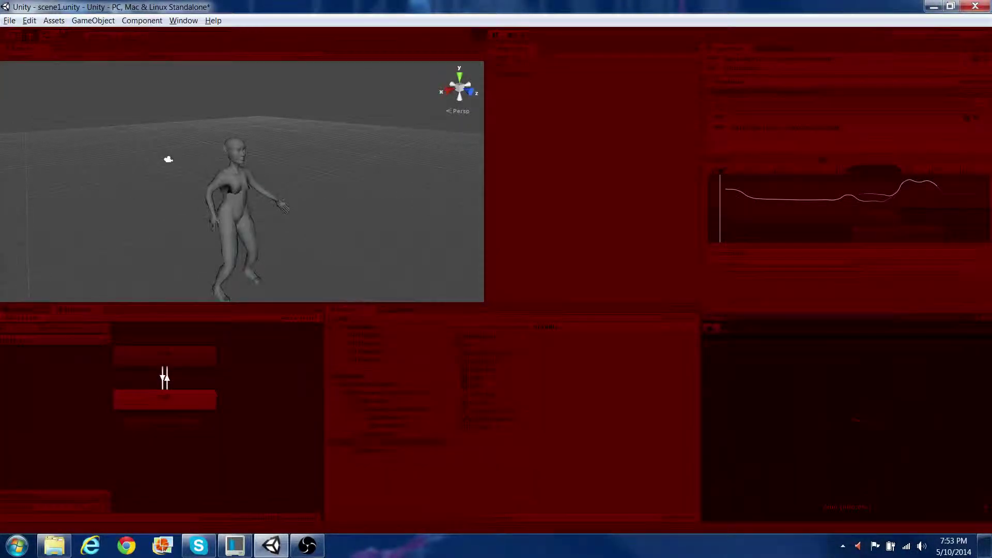